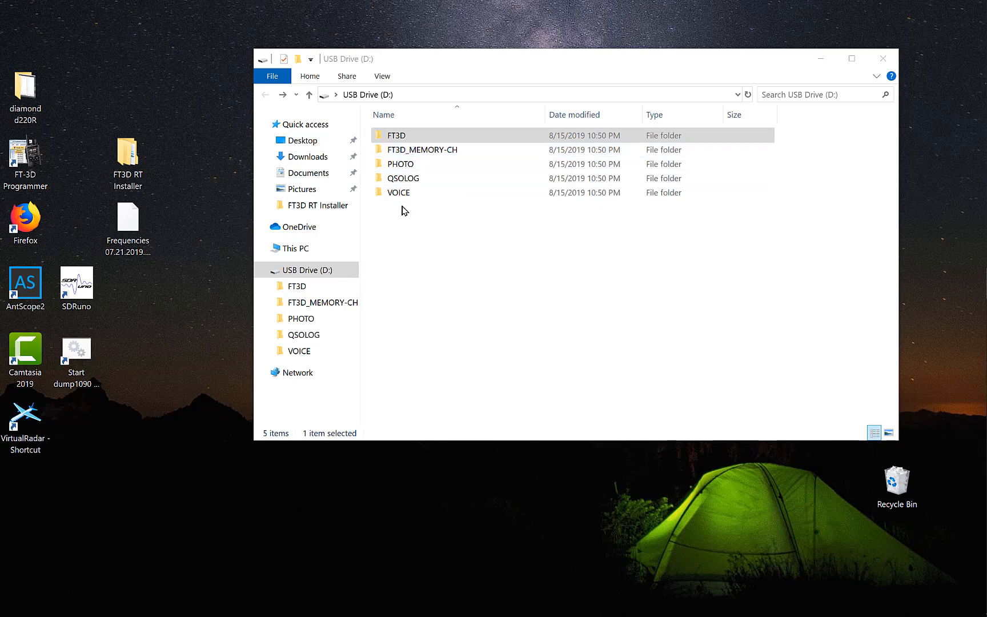
Check the BACKUP folder inside FT3D on the USB drive for BACKUP.dat, and return to the drive's root
{"action": "double_click", "coordinate": [404, 137]}
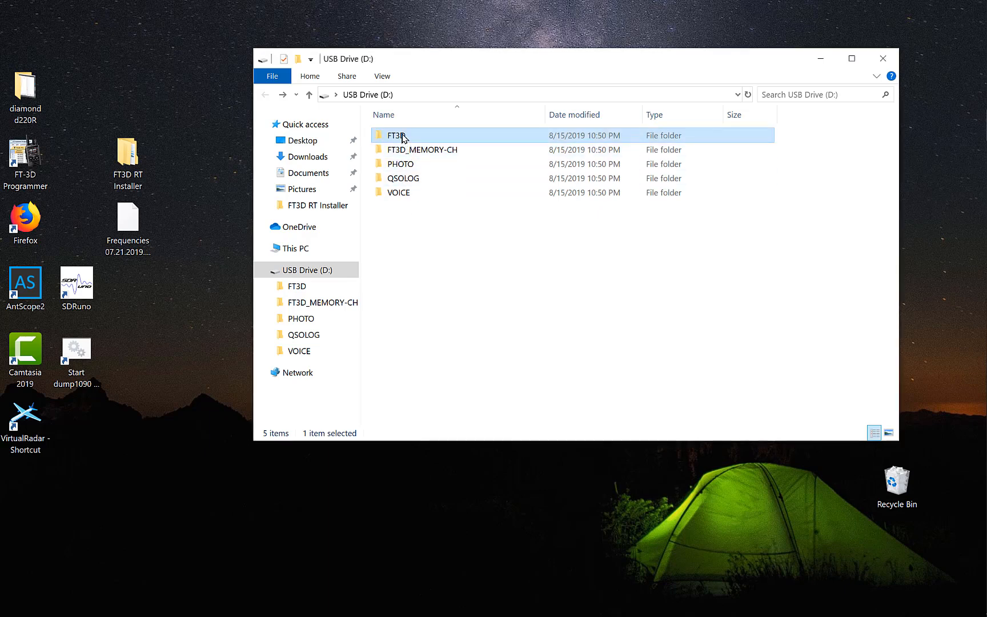
{"action": "double_click", "coordinate": [404, 136]}
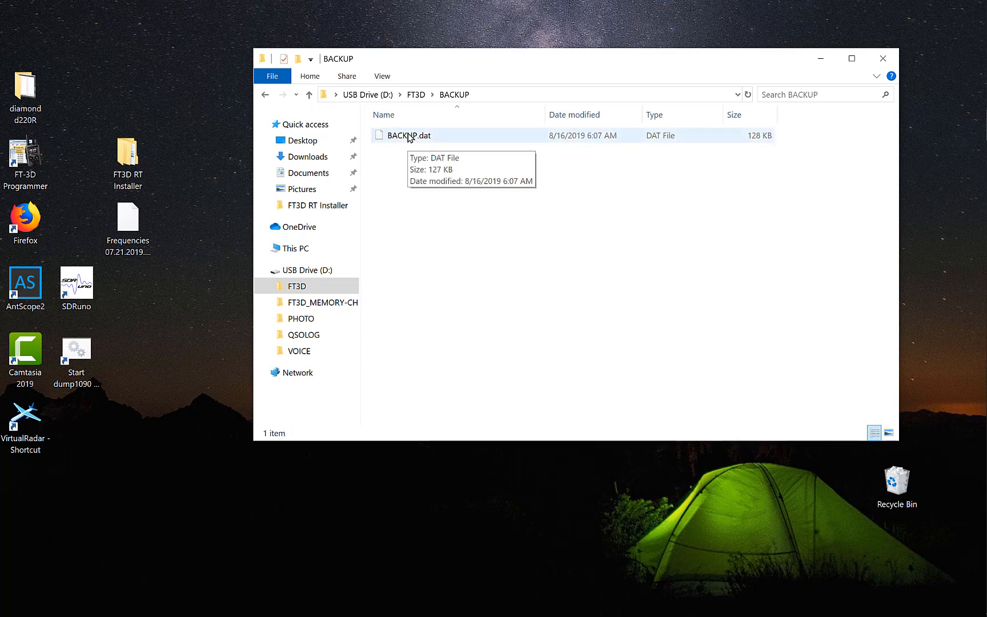
{"action": "left_click", "coordinate": [265, 96]}
{"action": "left_click", "coordinate": [265, 96]}
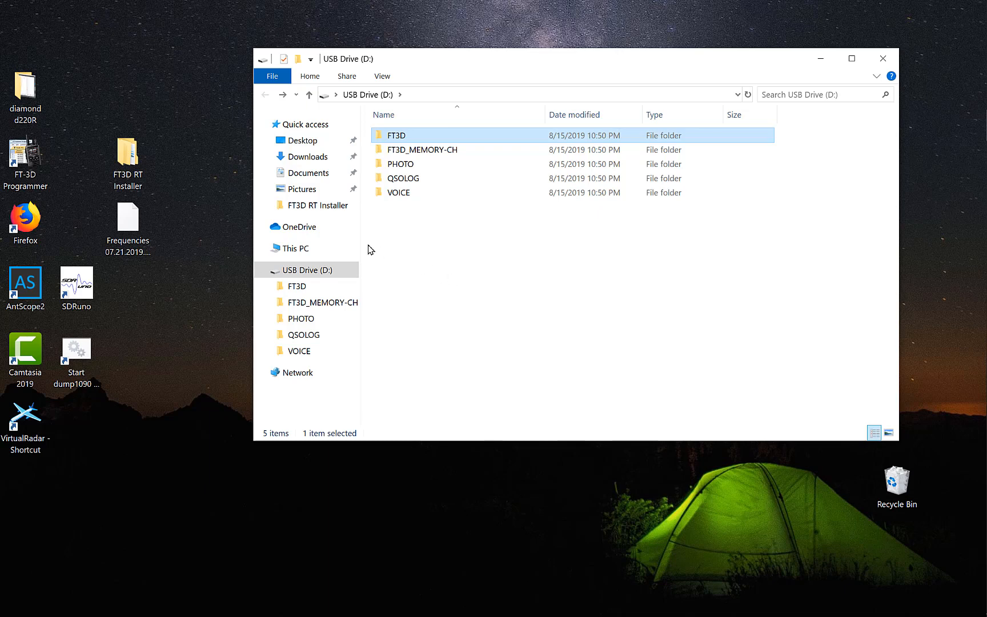
Switch to FT-3D Programmer and read the radio's backup data from the SD card into the untitled file
{"action": "left_click", "coordinate": [21, 155]}
{"action": "double_click", "coordinate": [21, 154]}
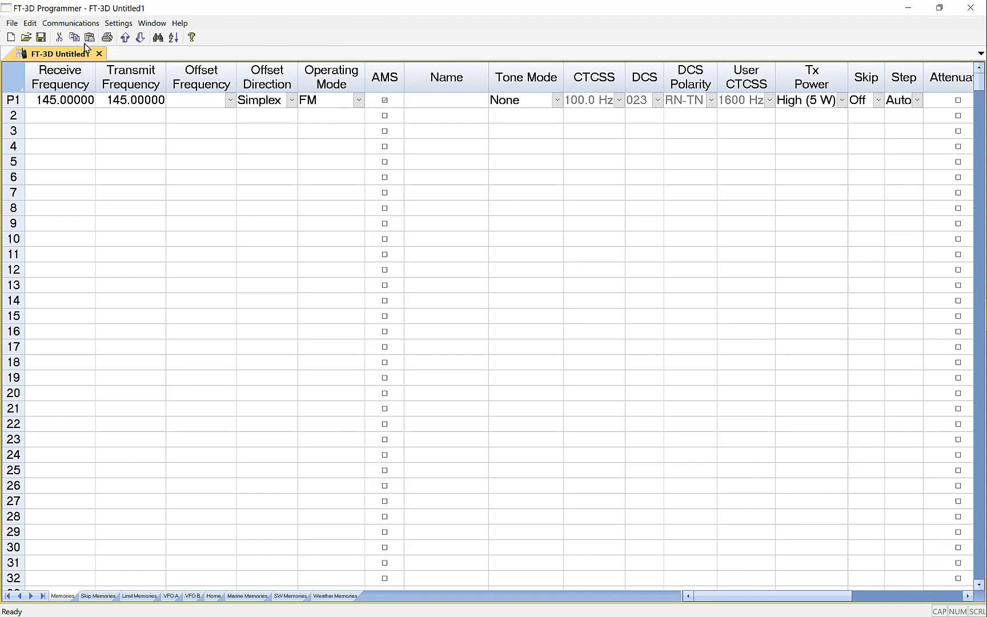
{"action": "left_click", "coordinate": [115, 26]}
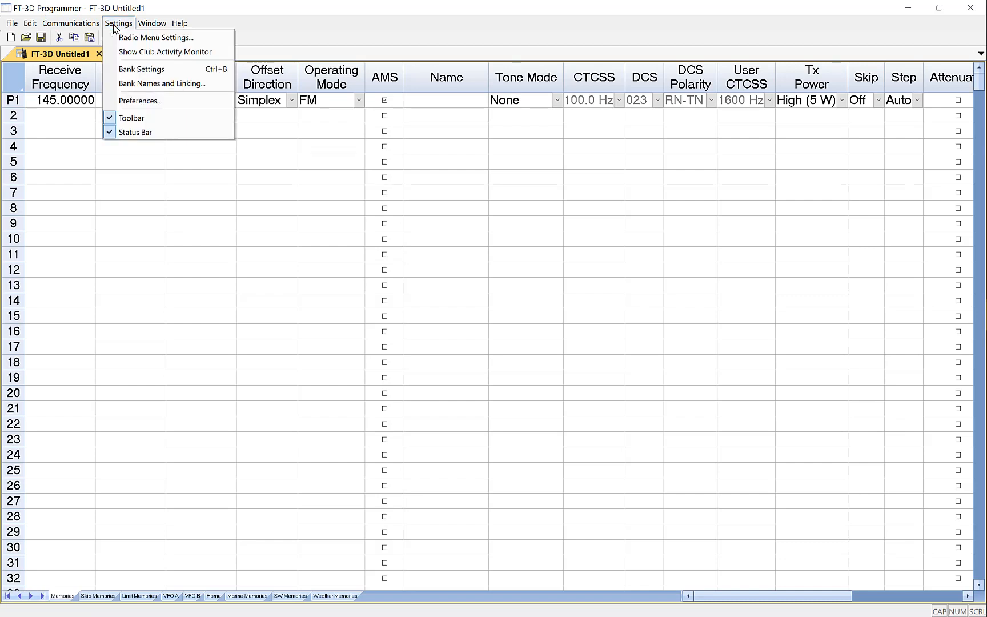
{"action": "left_click", "coordinate": [116, 24]}
{"action": "left_click", "coordinate": [66, 24]}
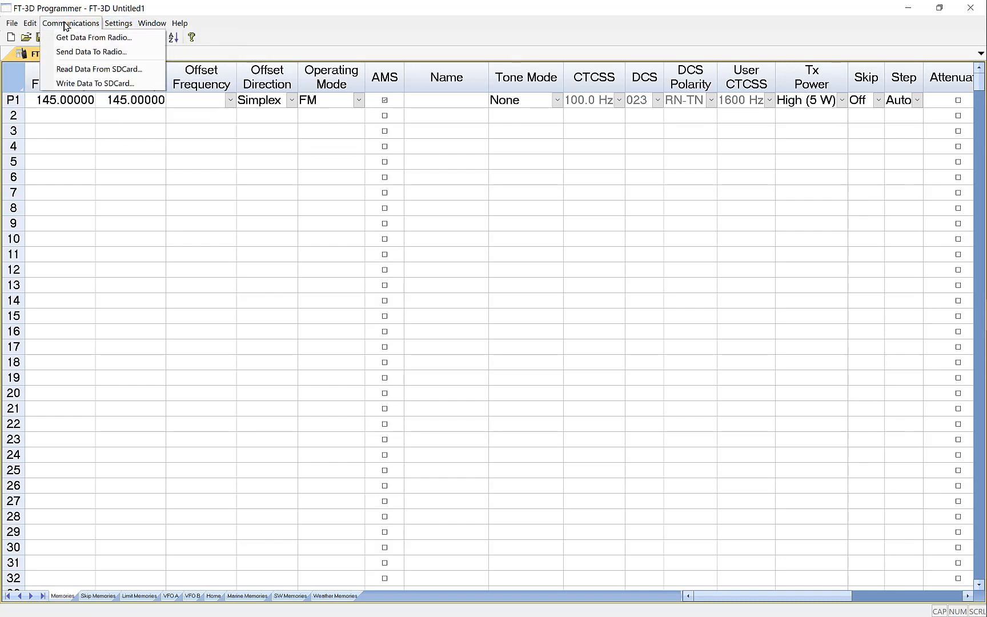
{"action": "left_click", "coordinate": [96, 69]}
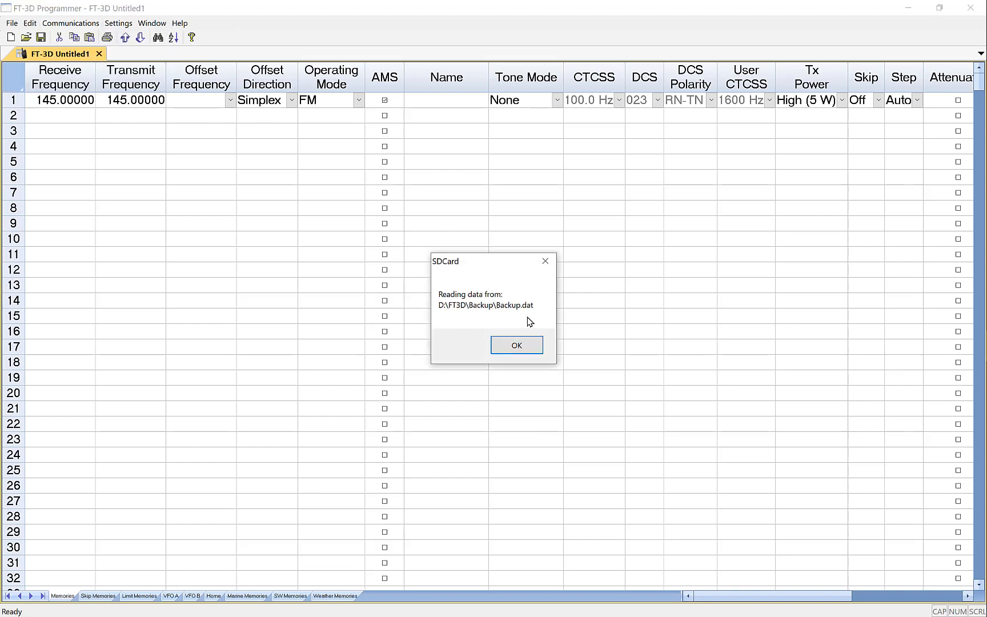
{"action": "left_click", "coordinate": [517, 345]}
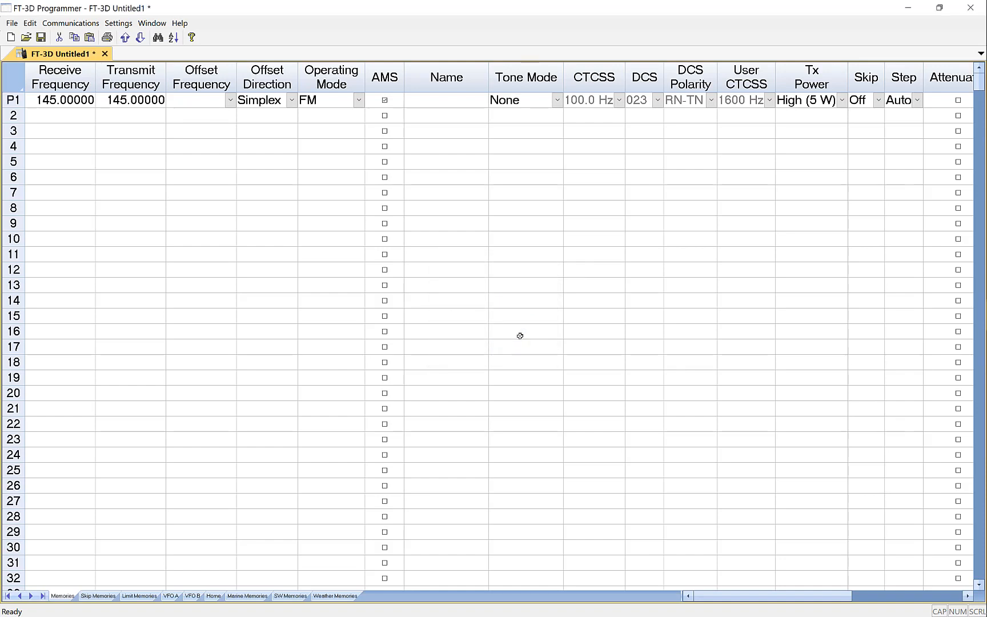
Check the callsign in the common radio menu settings, and close the settings
{"action": "left_click", "coordinate": [131, 27]}
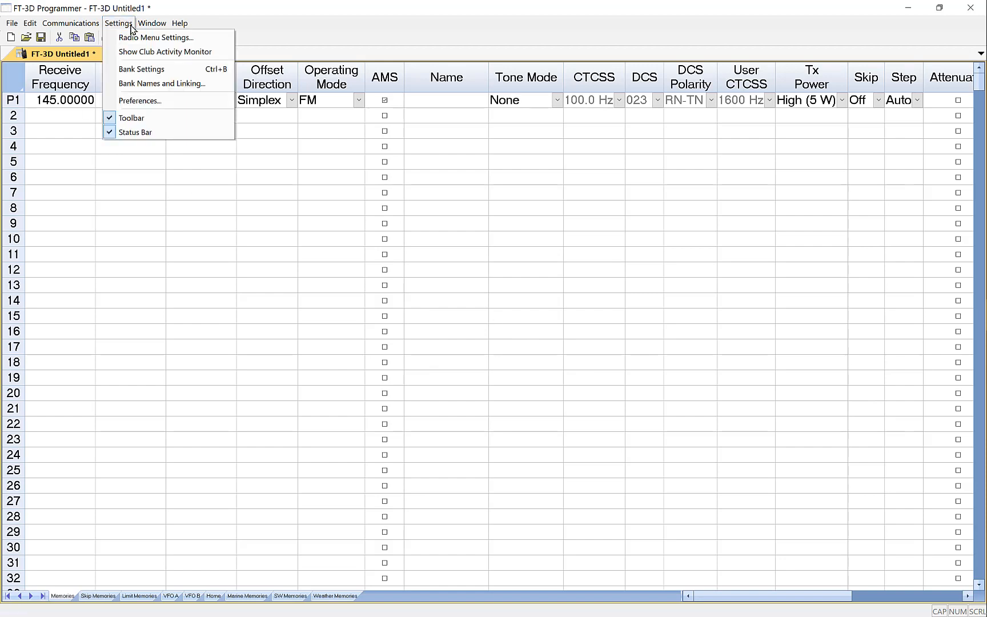
{"action": "left_click", "coordinate": [177, 38]}
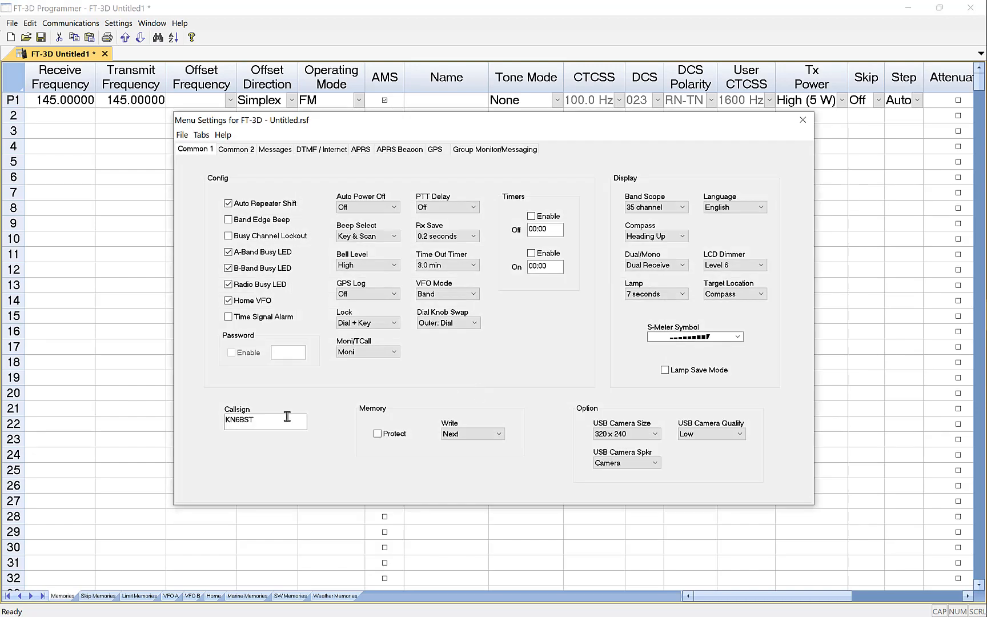
{"action": "left_click_drag", "start_coordinate": [284, 417], "coordinate": [191, 415]}
{"action": "left_click", "coordinate": [803, 121]}
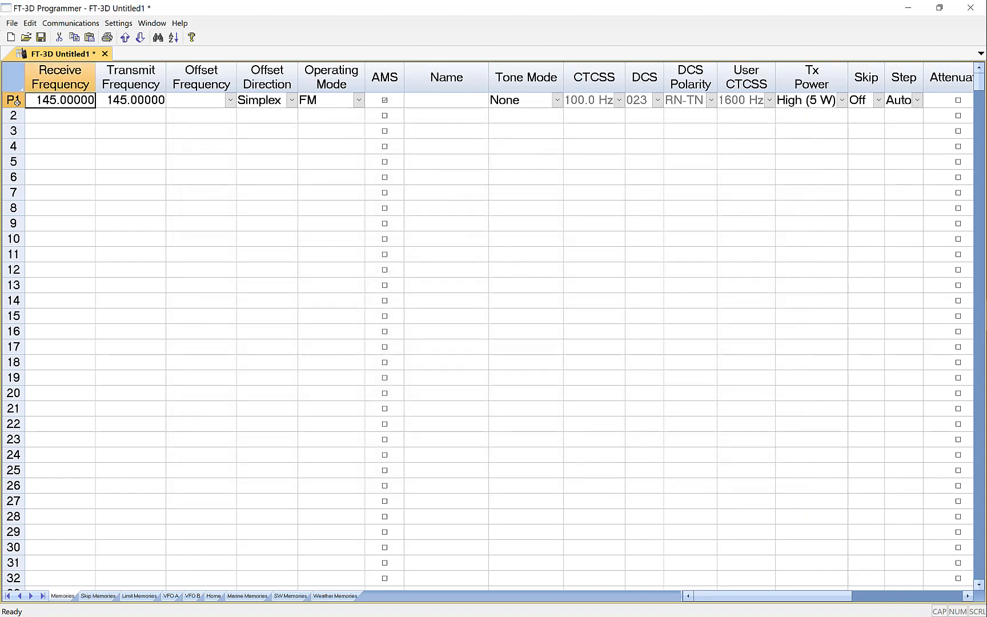
Delete the 145.00000 channel from the first row of the memories
{"action": "right_click", "coordinate": [16, 101]}
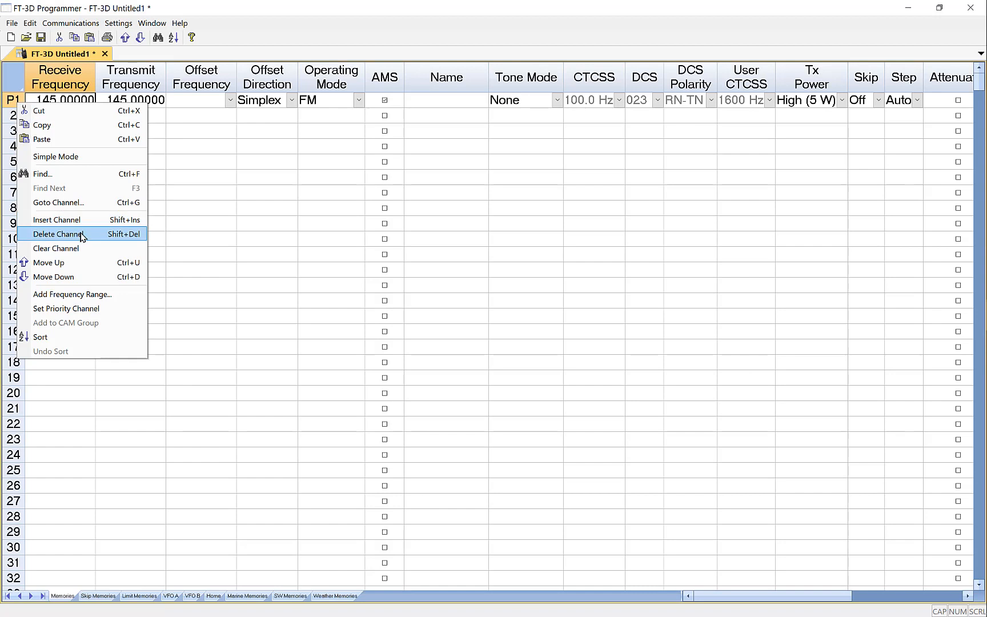
{"action": "left_click", "coordinate": [80, 234]}
{"action": "left_click", "coordinate": [87, 146]}
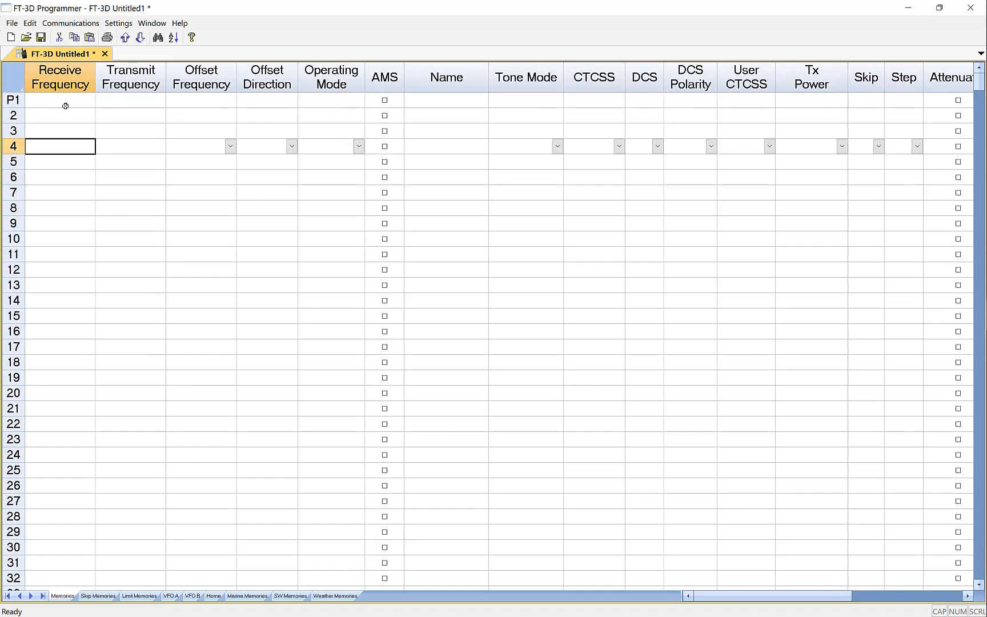
{"action": "left_click", "coordinate": [67, 103]}
Save the radio file to the Desktop as "08.15.2019 FT3D"
{"action": "left_click", "coordinate": [11, 22]}
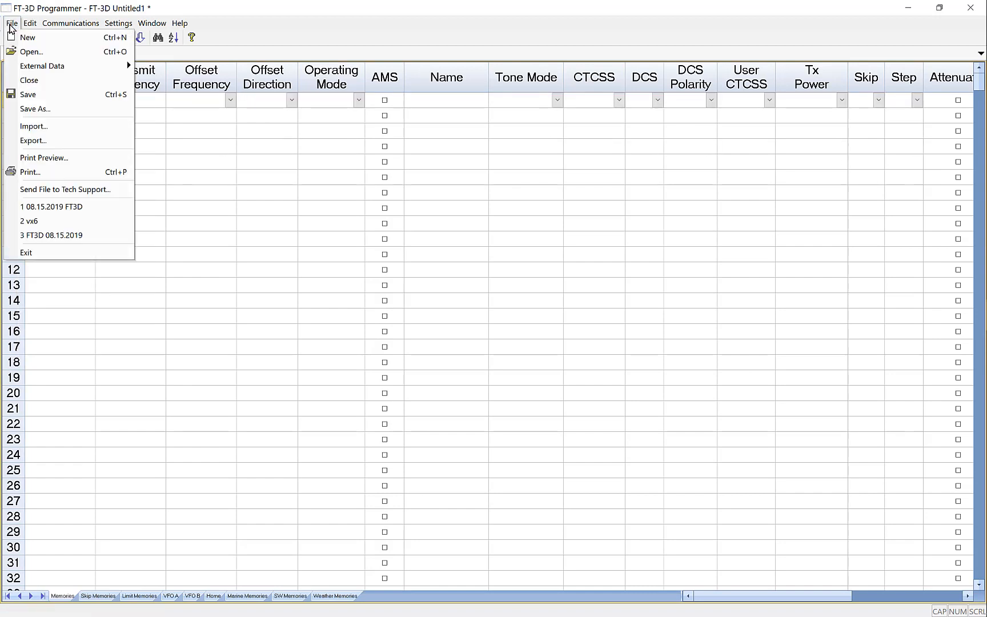
{"action": "left_click", "coordinate": [49, 110]}
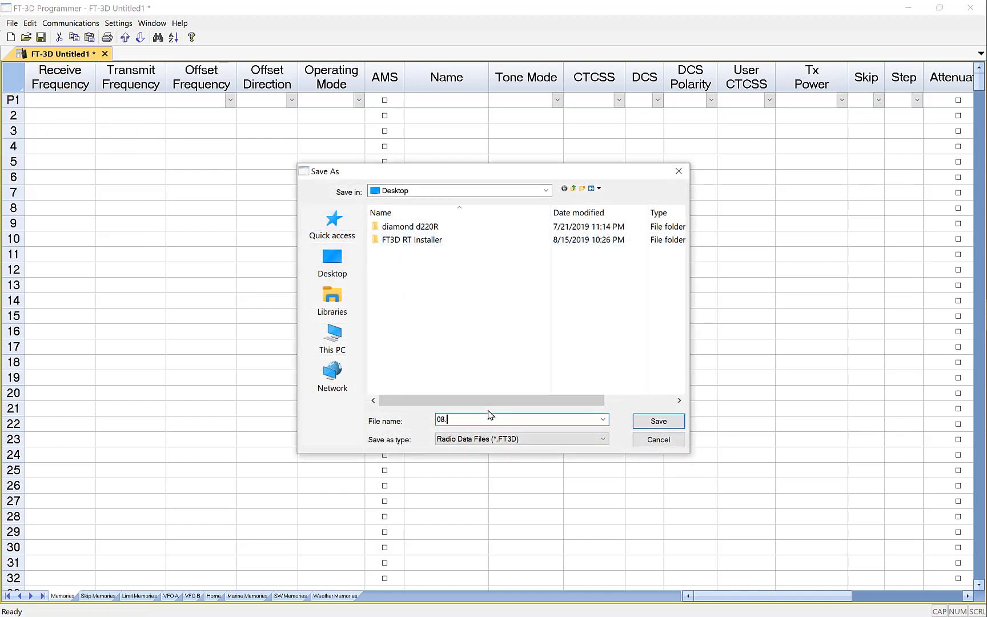
{"action": "type", "text": "08.15.2019 FT3D"}
{"action": "left_click", "coordinate": [660, 423]}
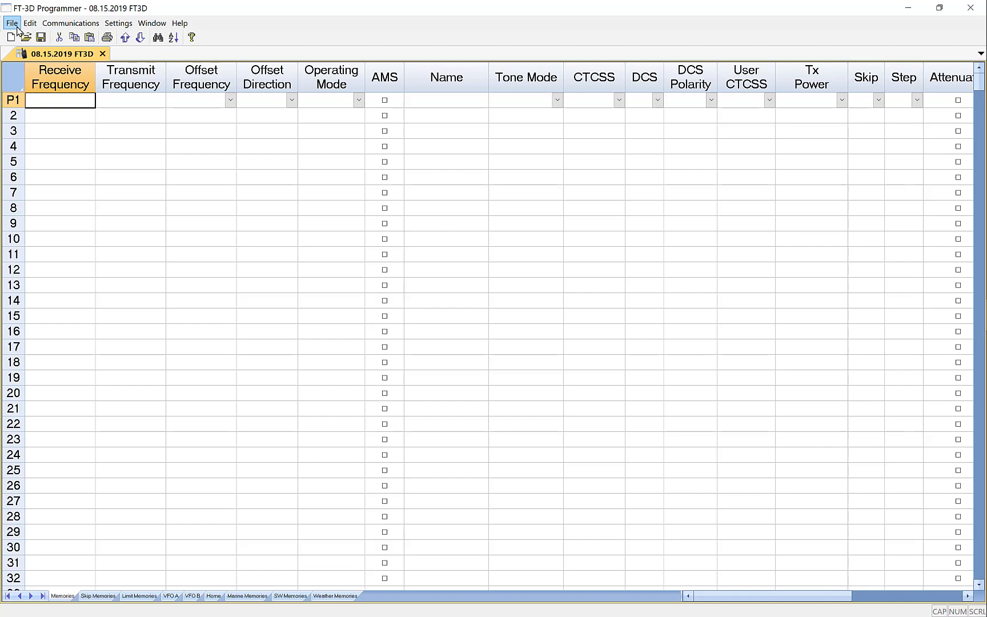
Open the older radio's file Frequencies 07.21.2019.VX6 from the Desktop, with all file types shown
{"action": "left_click", "coordinate": [12, 24]}
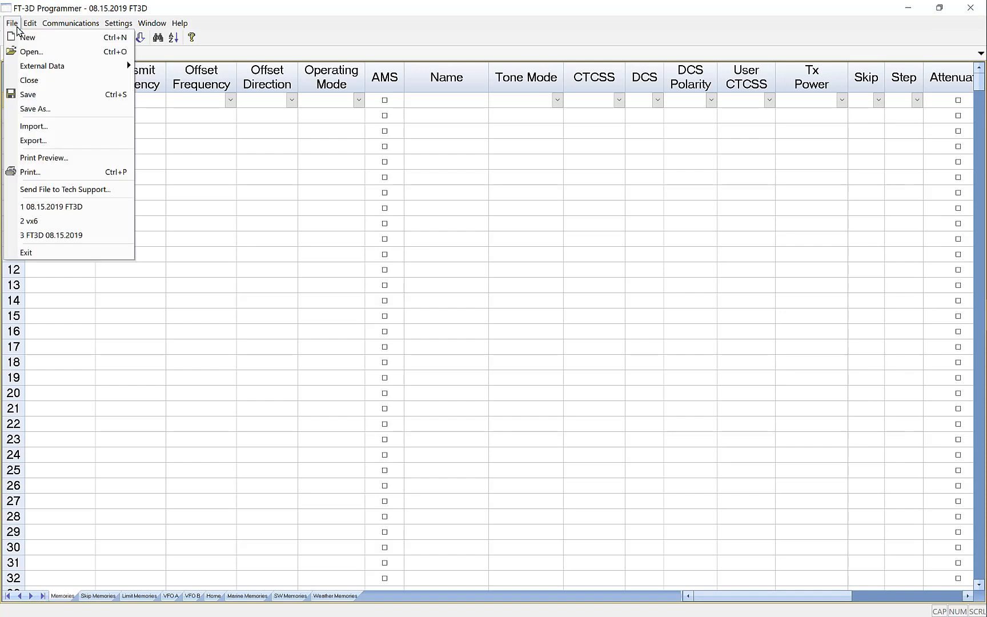
{"action": "left_click", "coordinate": [38, 53]}
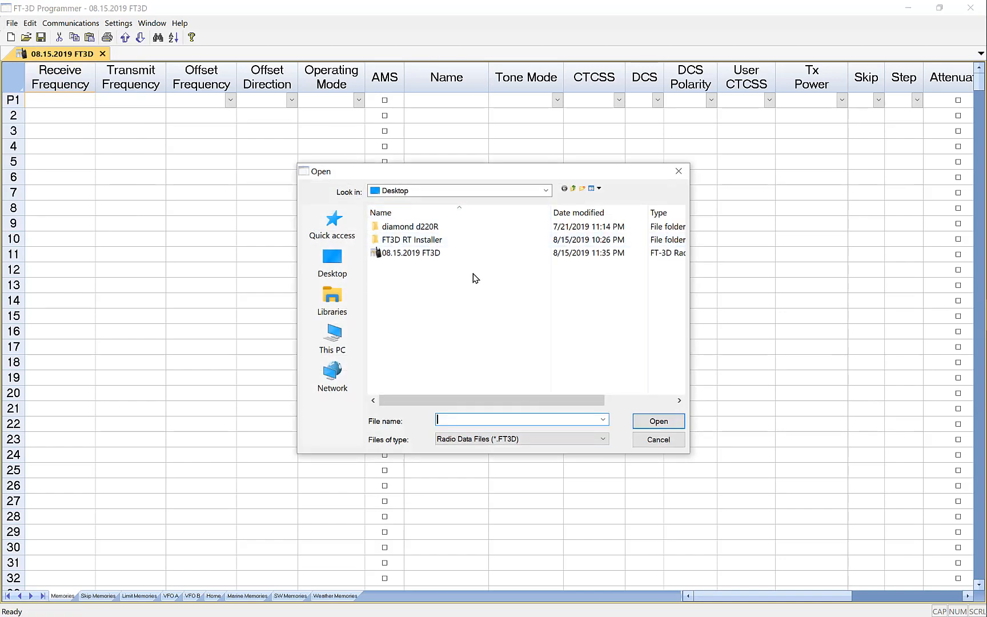
{"action": "left_click", "coordinate": [524, 439]}
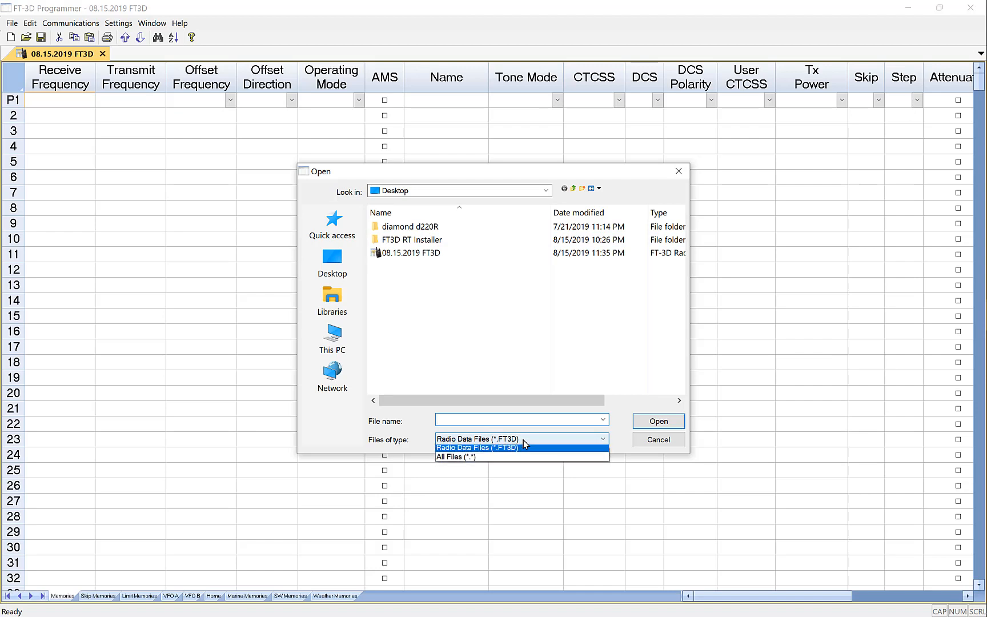
{"action": "left_click", "coordinate": [513, 458]}
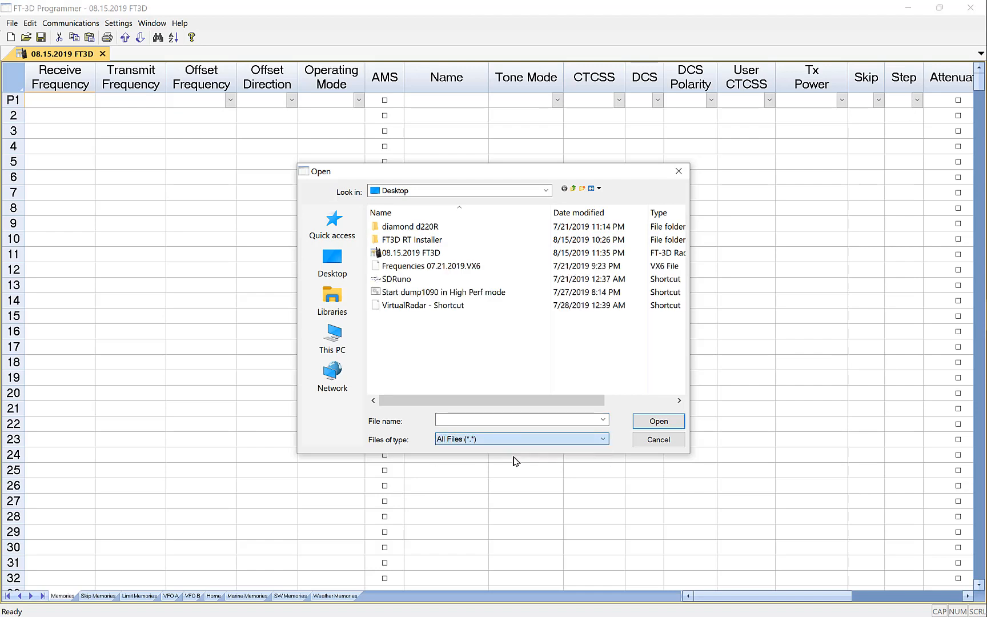
{"action": "left_click", "coordinate": [464, 266]}
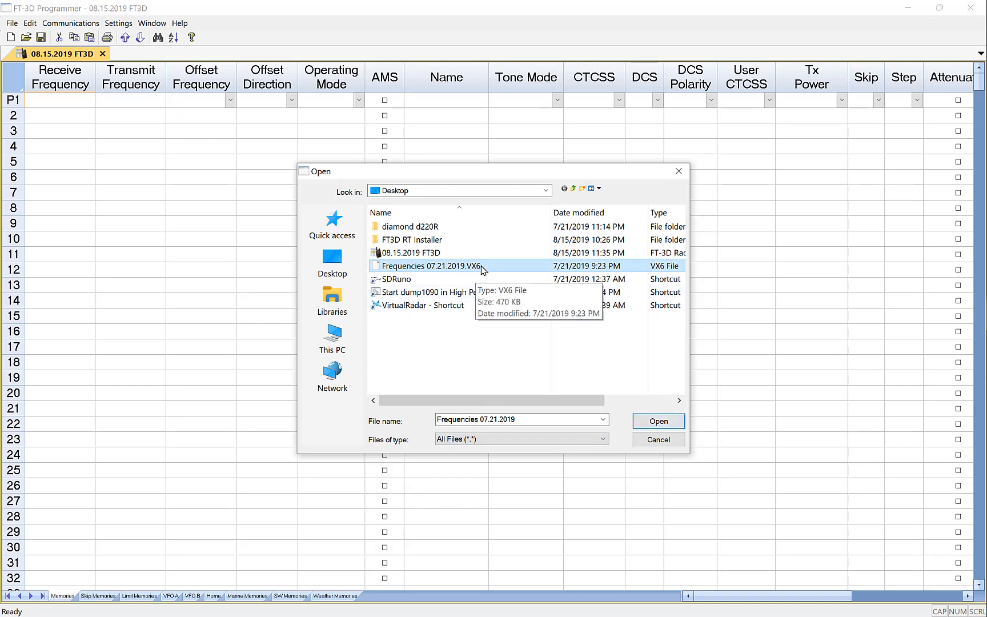
{"action": "left_click", "coordinate": [658, 421]}
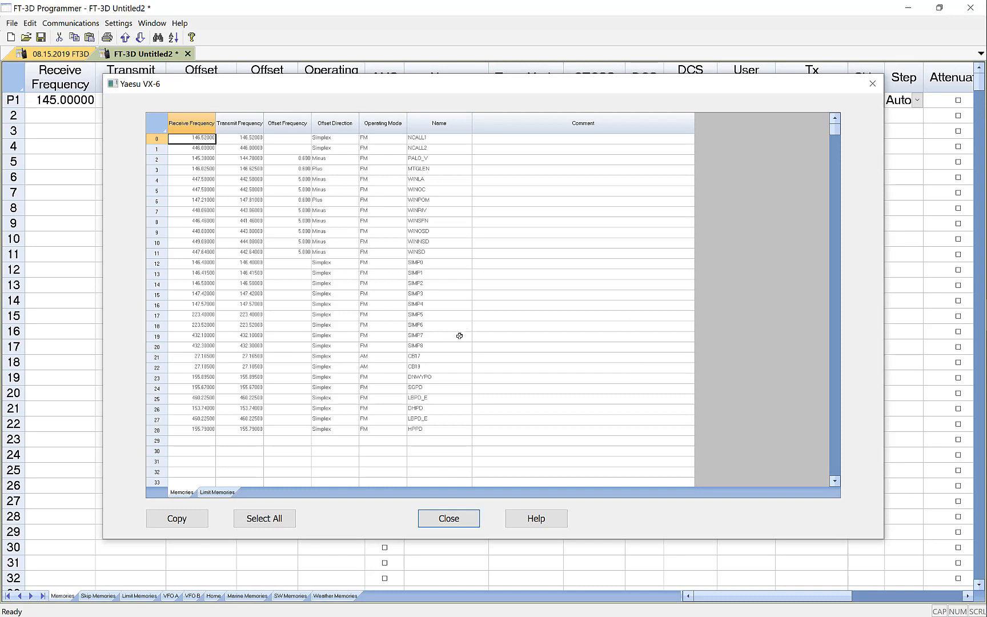
Copy all the memory channels of the Yaesu VX-6 file, and close its channel window
{"action": "left_click", "coordinate": [217, 492]}
{"action": "left_click", "coordinate": [182, 492]}
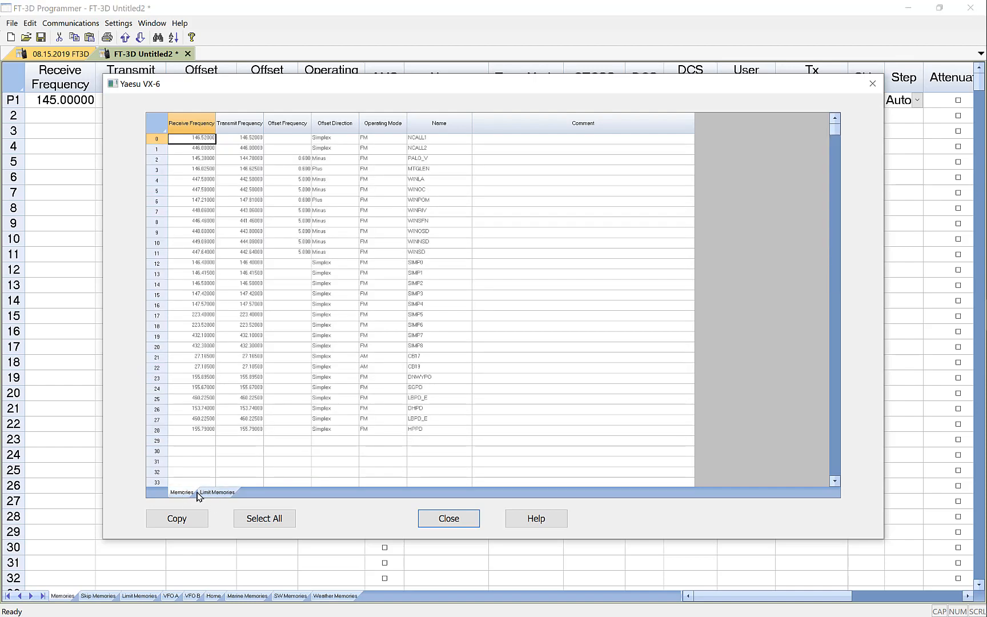
{"action": "left_click", "coordinate": [269, 527]}
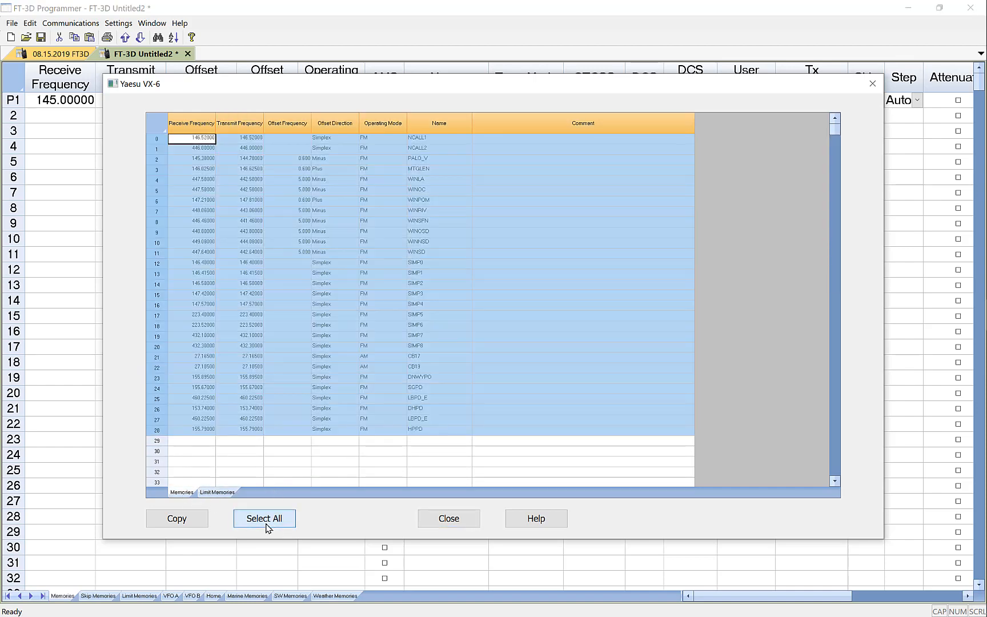
{"action": "left_click", "coordinate": [177, 520]}
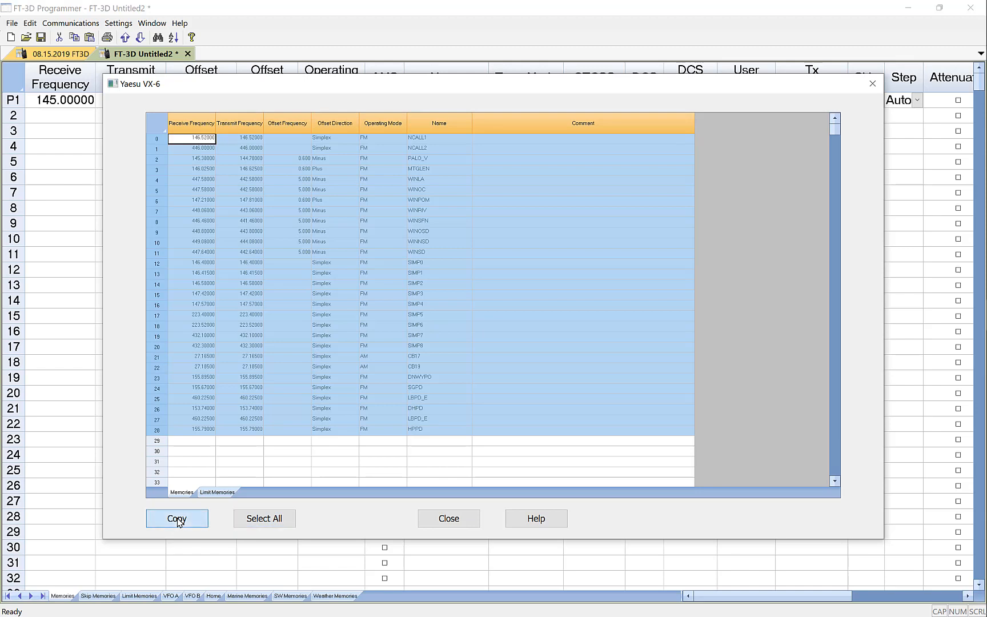
{"action": "left_click", "coordinate": [449, 519]}
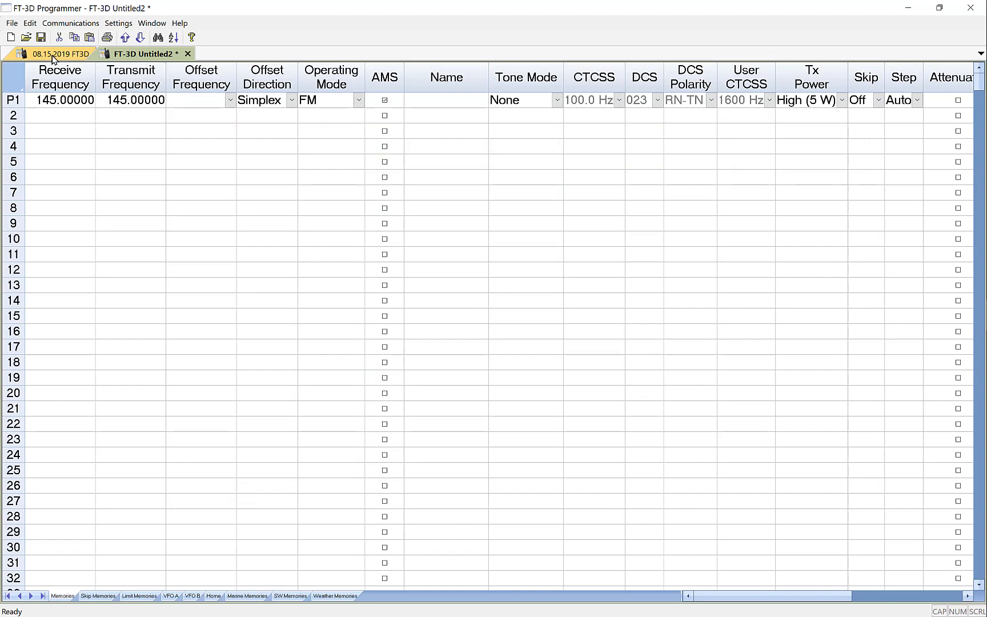
Paste the copied VX-6 channels into FT-3D Untitled2, starting at the receive frequency of channel 2
{"action": "left_click", "coordinate": [44, 117]}
{"action": "left_click", "coordinate": [57, 116]}
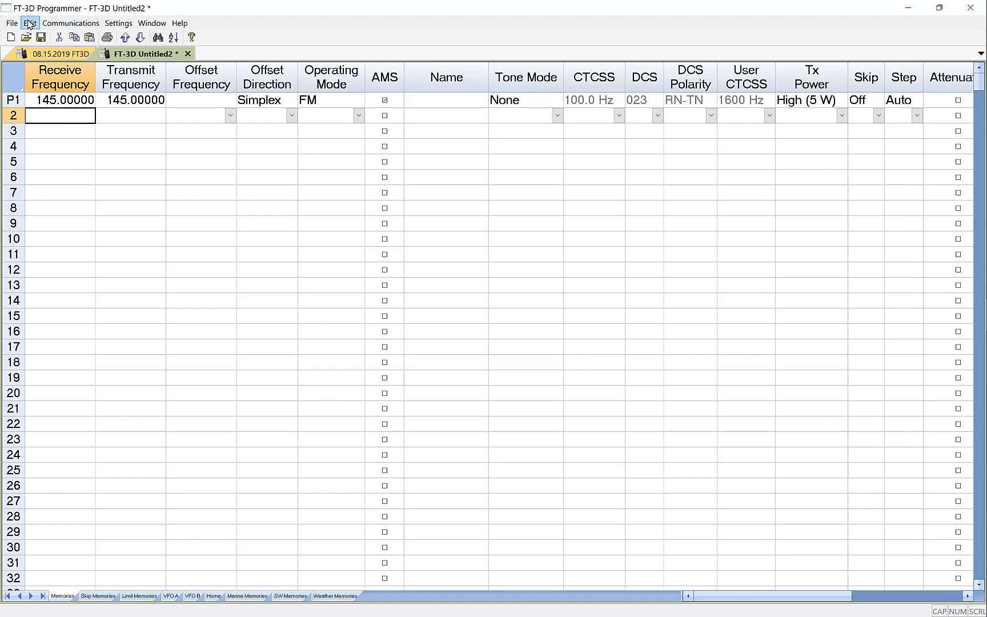
{"action": "left_click", "coordinate": [29, 24]}
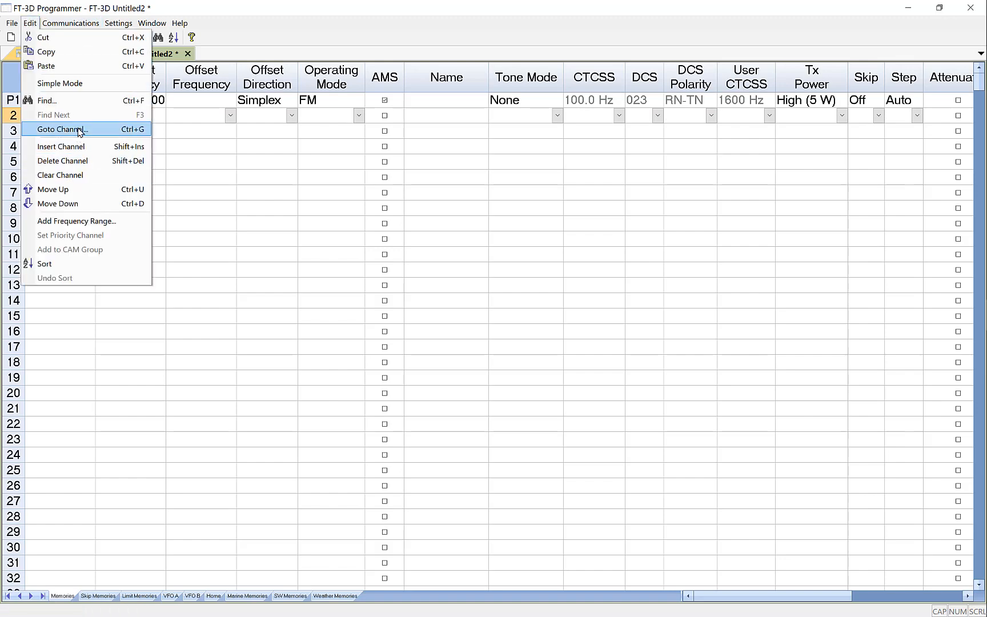
{"action": "left_click", "coordinate": [79, 67]}
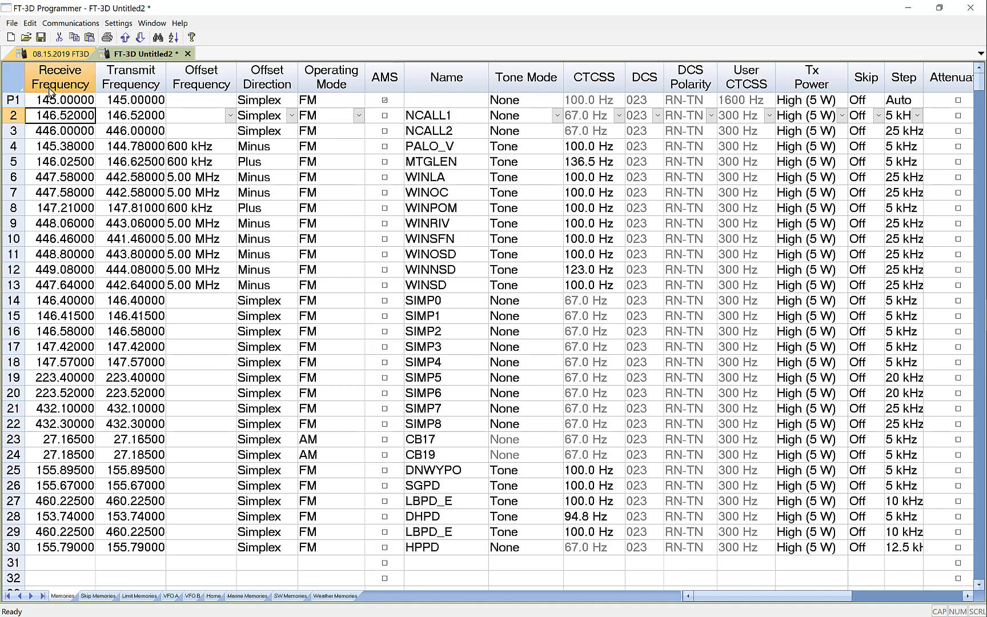
Compare with the 08.15.2019 FT3D file, and delete the 145.00000 channel from the first row of FT-3D Untitled2
{"action": "left_click", "coordinate": [51, 54]}
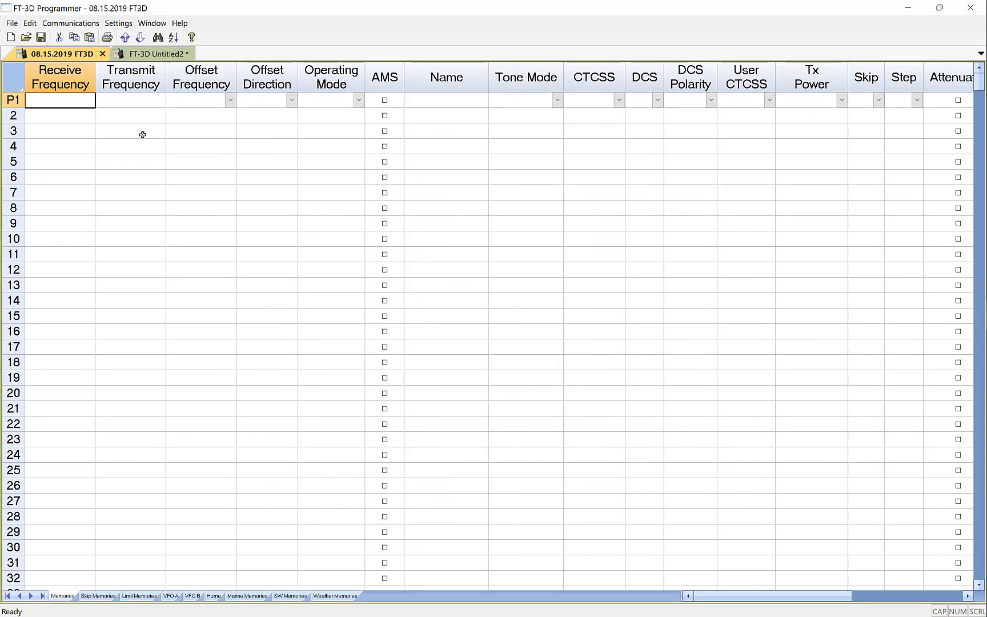
{"action": "left_click", "coordinate": [151, 58]}
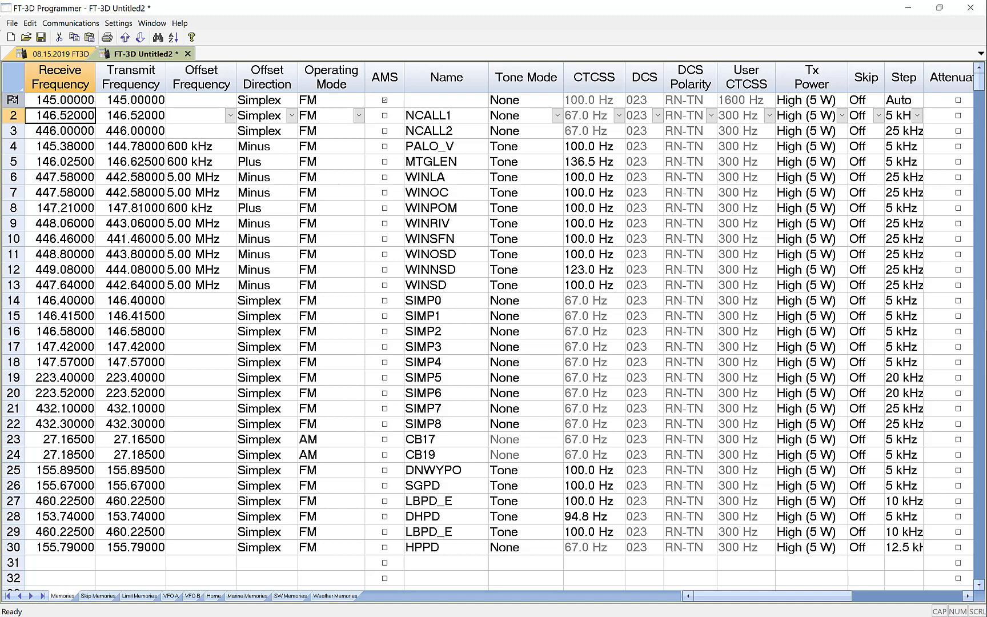
{"action": "left_click", "coordinate": [11, 100]}
{"action": "right_click", "coordinate": [12, 100]}
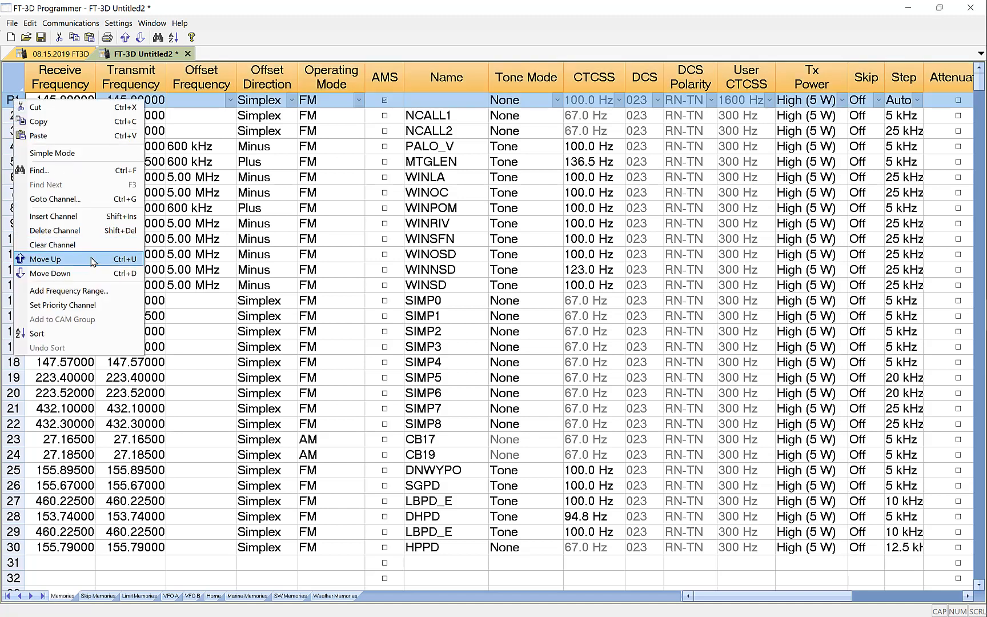
{"action": "left_click", "coordinate": [89, 231]}
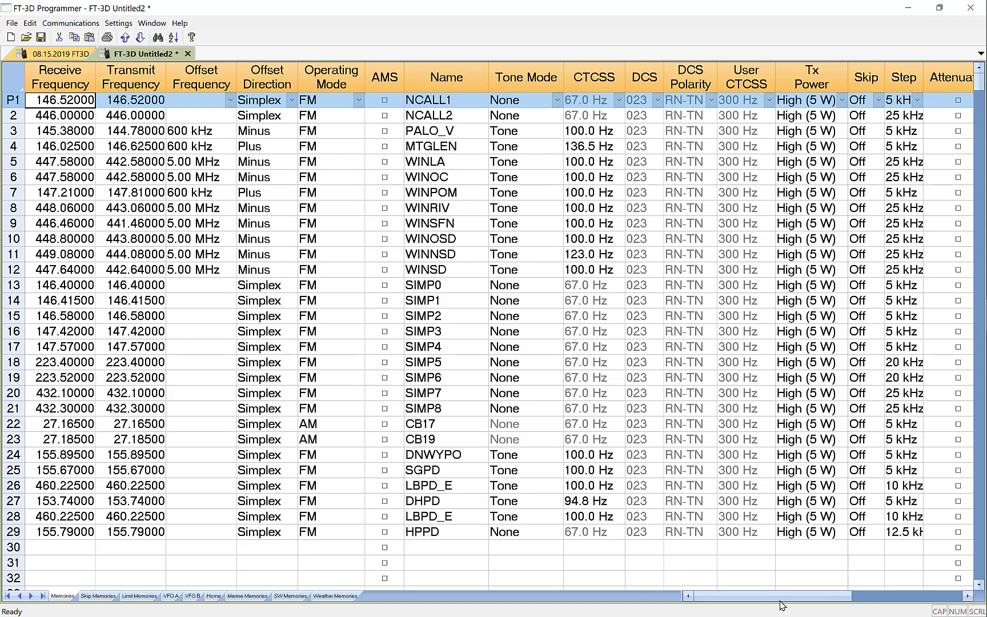
Examine the transferred channels' settings in FT-3D Untitled2 across to the bank columns, widening the Skip column
{"action": "left_click_drag", "start_coordinate": [790, 601], "coordinate": [807, 591]}
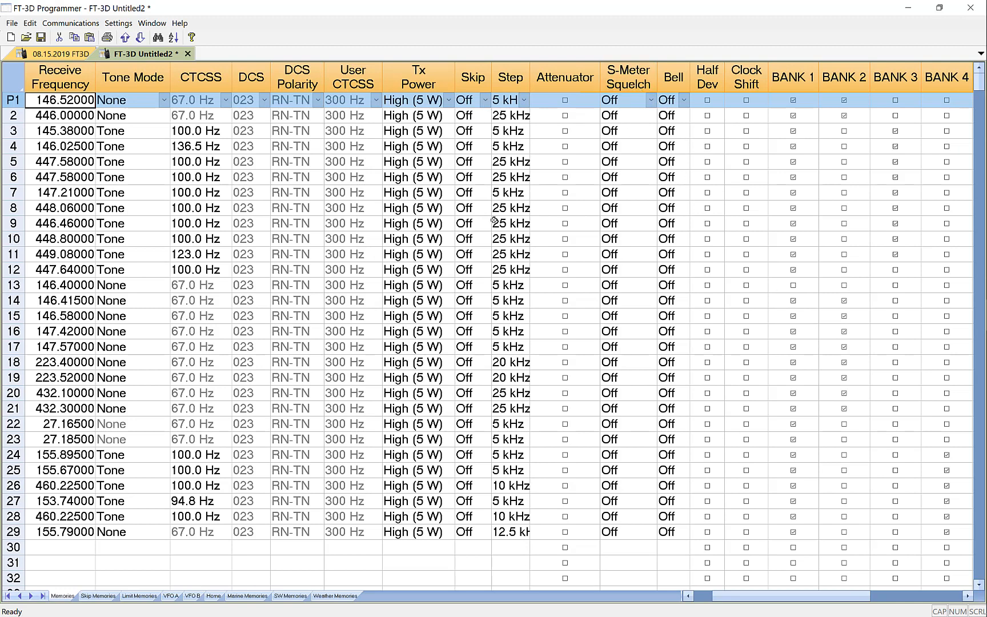
{"action": "left_click_drag", "start_coordinate": [491, 75], "coordinate": [507, 75]}
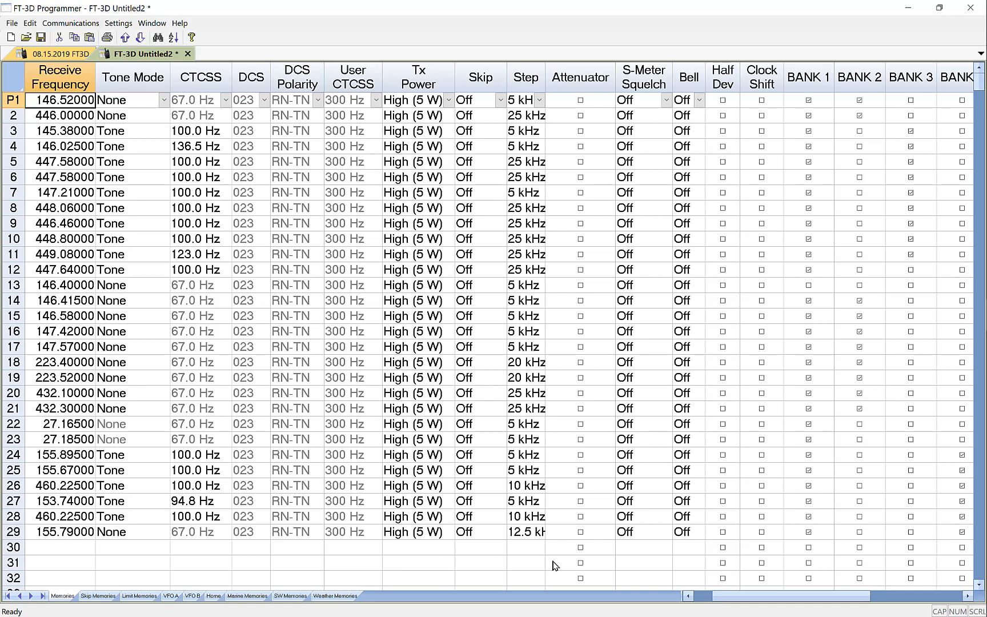
{"action": "left_click_drag", "start_coordinate": [746, 596], "coordinate": [733, 600]}
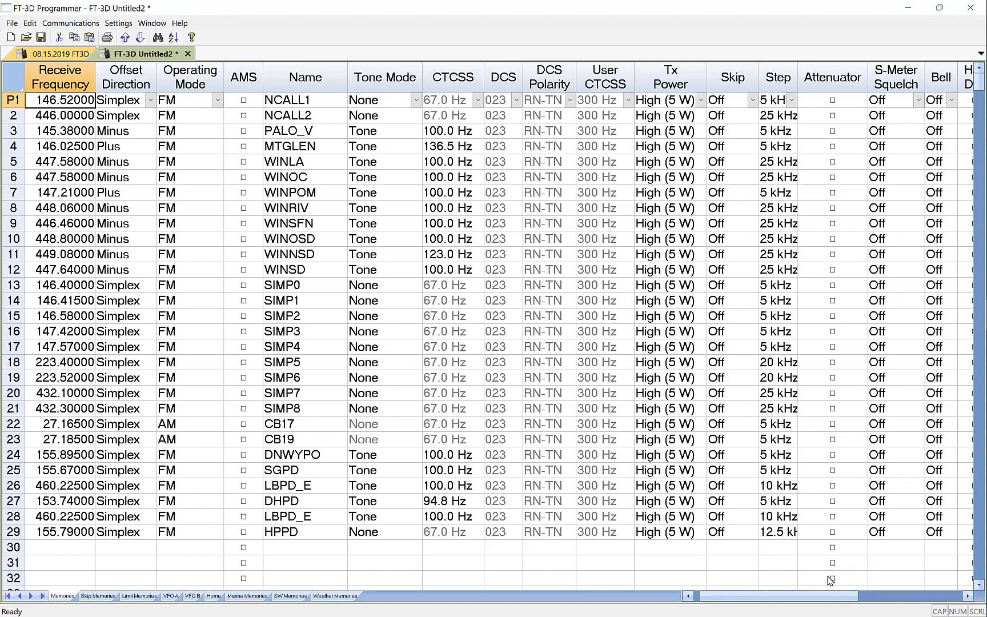
{"action": "left_click_drag", "start_coordinate": [805, 595], "coordinate": [822, 591]}
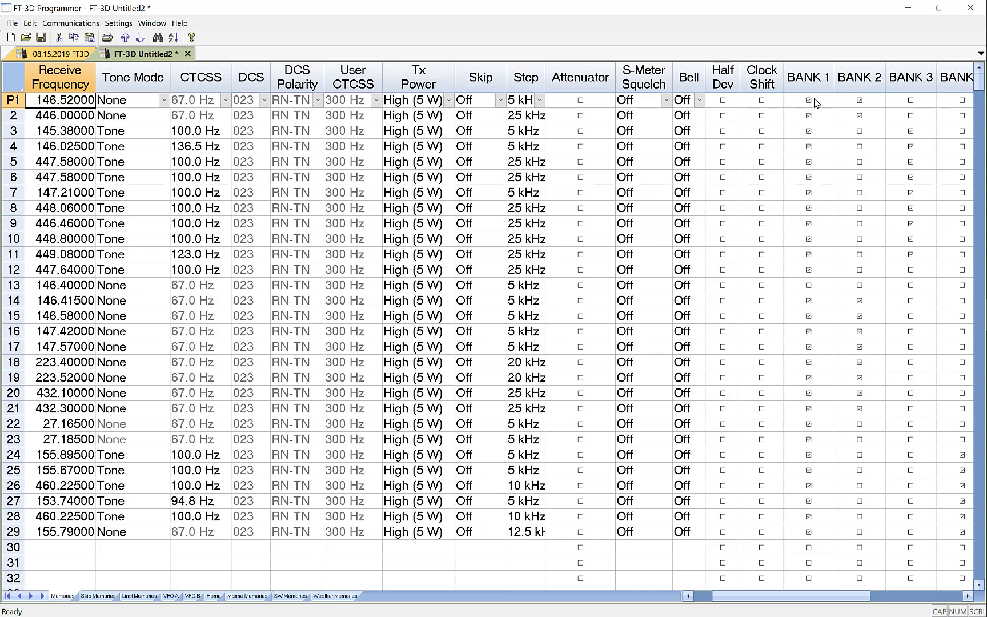
{"action": "mouse_move", "coordinate": [787, 595]}
{"action": "left_mouse_down"}
{"action": "mouse_move", "coordinate": [851, 595]}
{"action": "mouse_move", "coordinate": [719, 600]}
{"action": "left_mouse_up"}
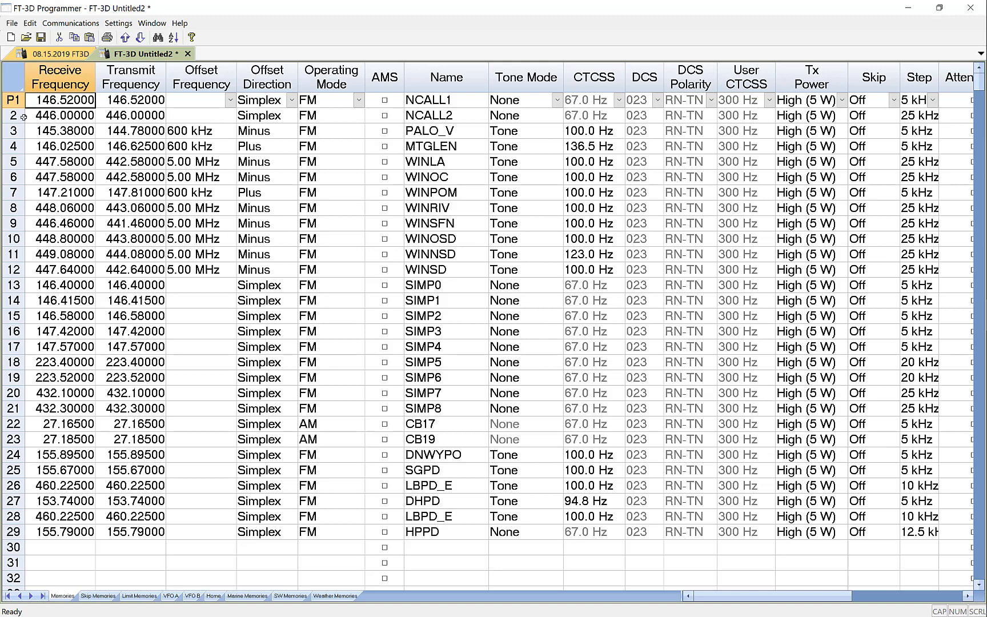
Check the destination file 08.15.2019 FT3D, and copy channel rows 1 to 29 of FT-3D Untitled2
{"action": "left_click", "coordinate": [12, 100]}
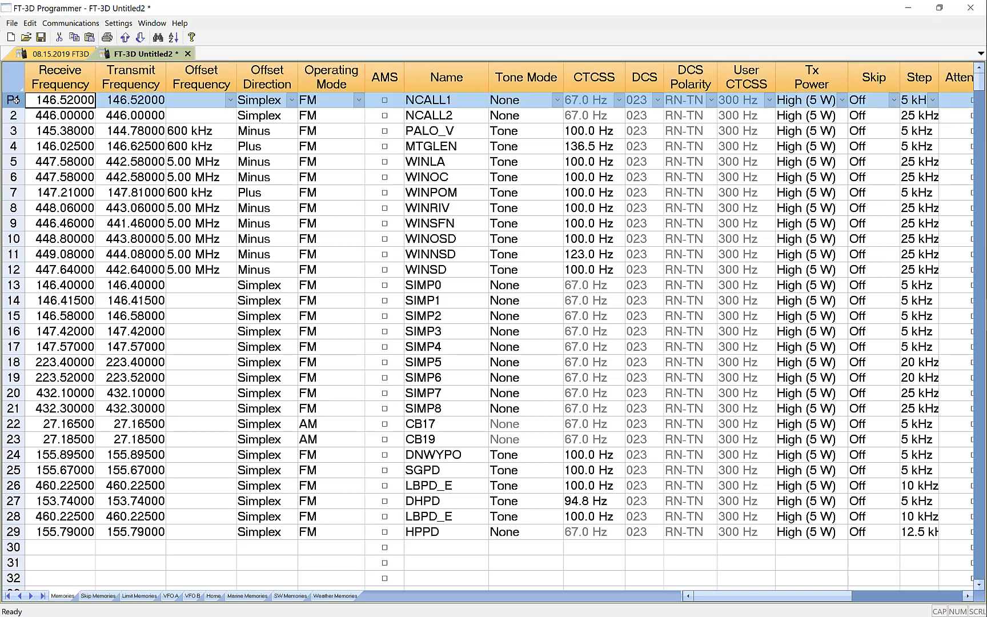
{"action": "left_click", "coordinate": [60, 54]}
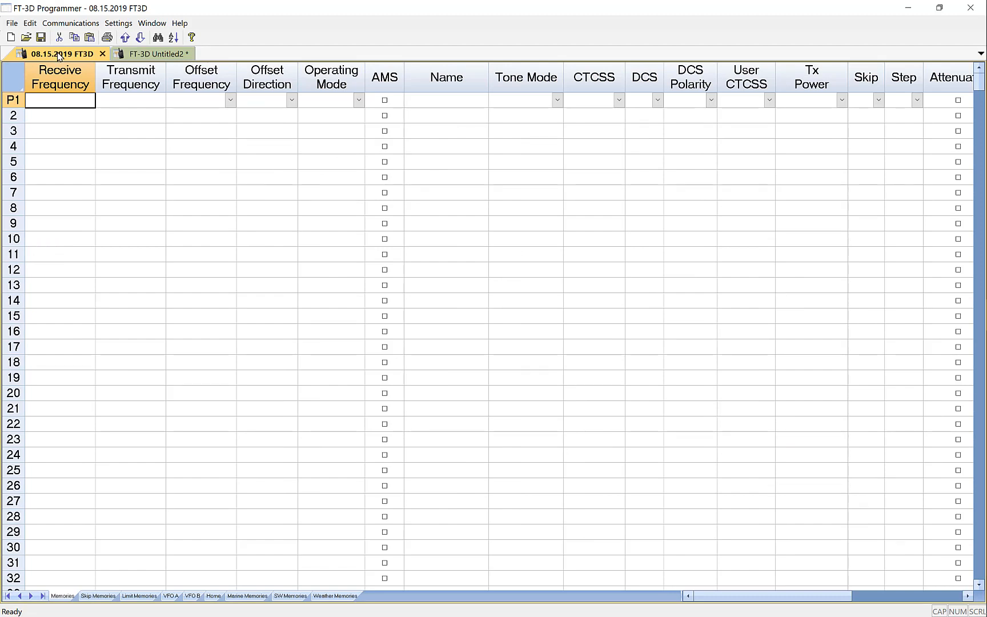
{"action": "left_click", "coordinate": [155, 53]}
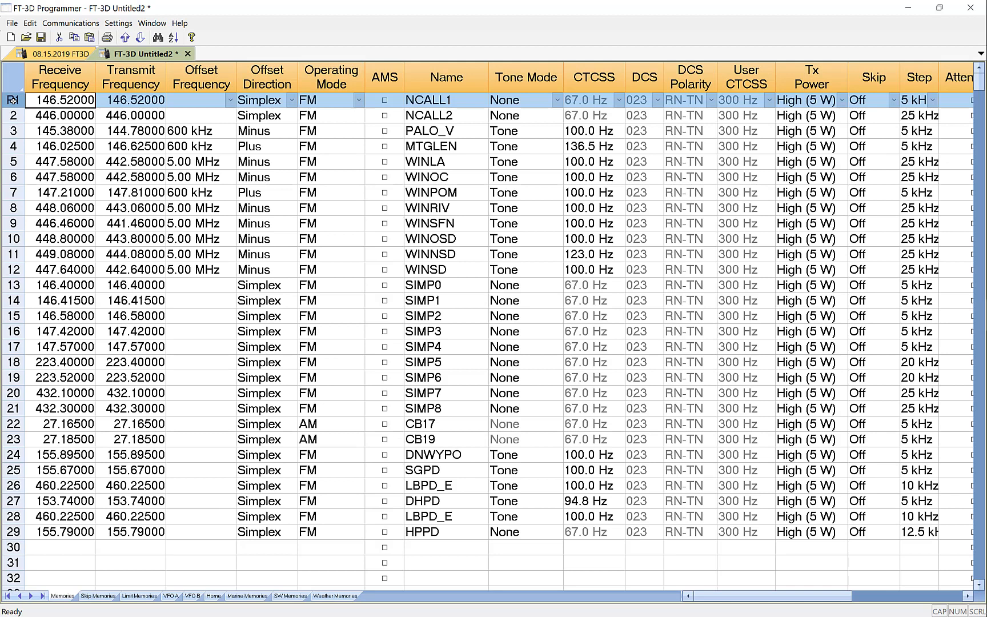
{"action": "left_click_drag", "start_coordinate": [12, 100], "coordinate": [25, 533]}
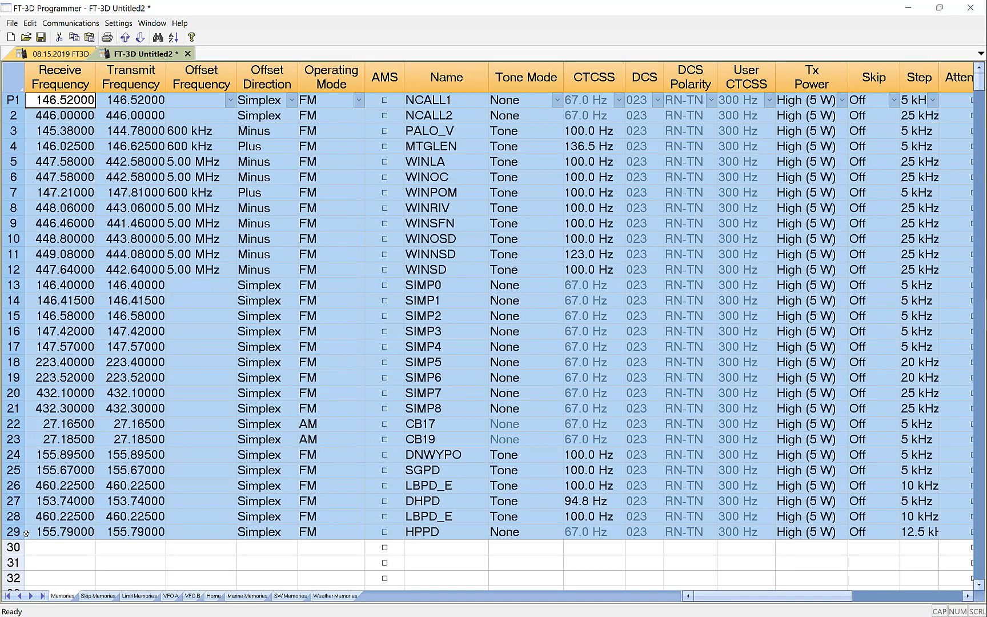
{"action": "left_click", "coordinate": [30, 23]}
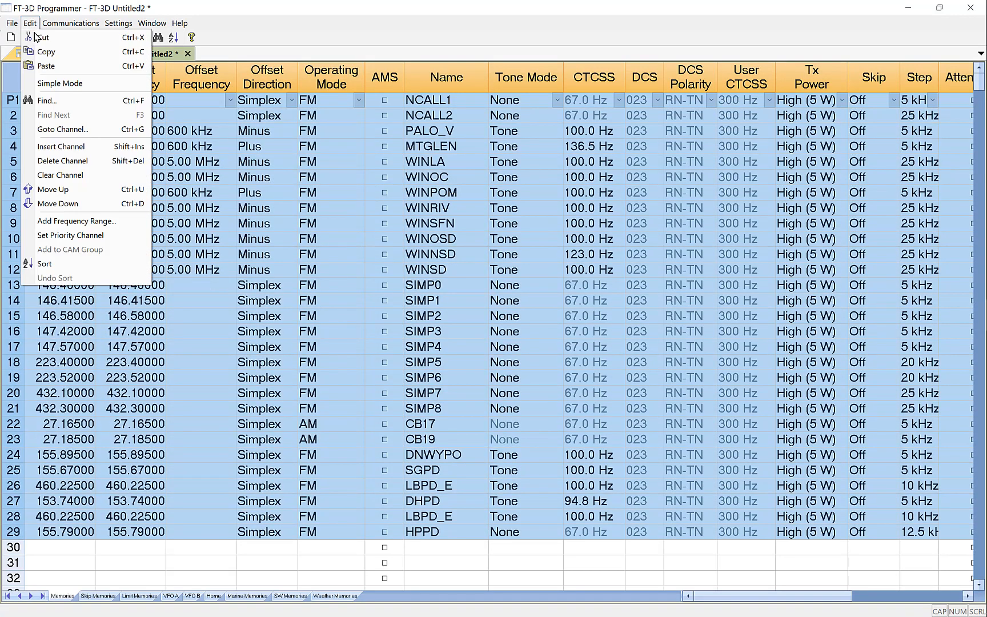
{"action": "left_click", "coordinate": [45, 52]}
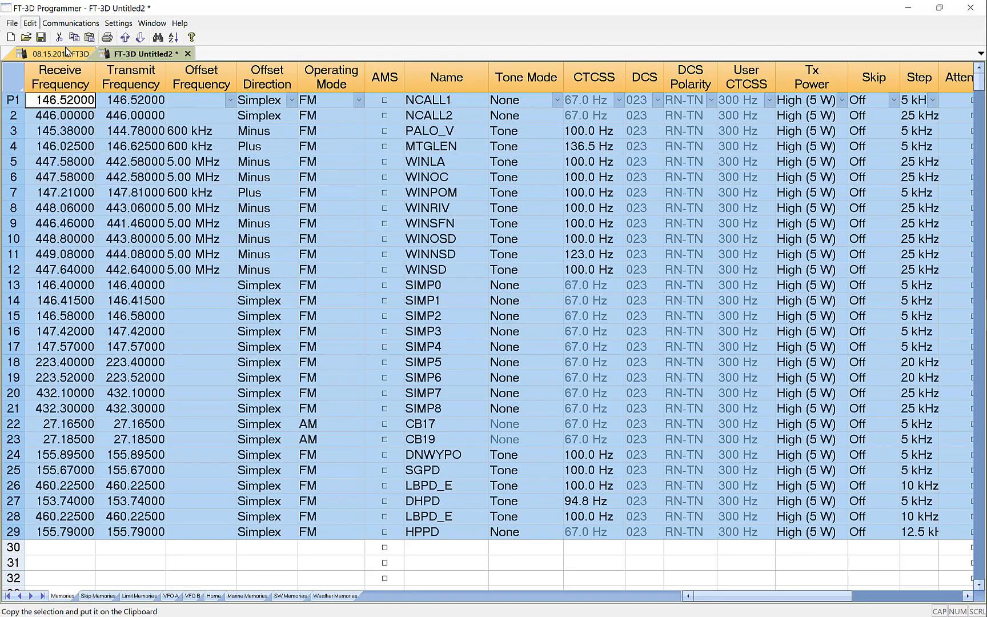
Paste the copied channels into the 08.15.2019 FT3D file, starting at the receive frequency of the first channel
{"action": "left_click", "coordinate": [54, 54]}
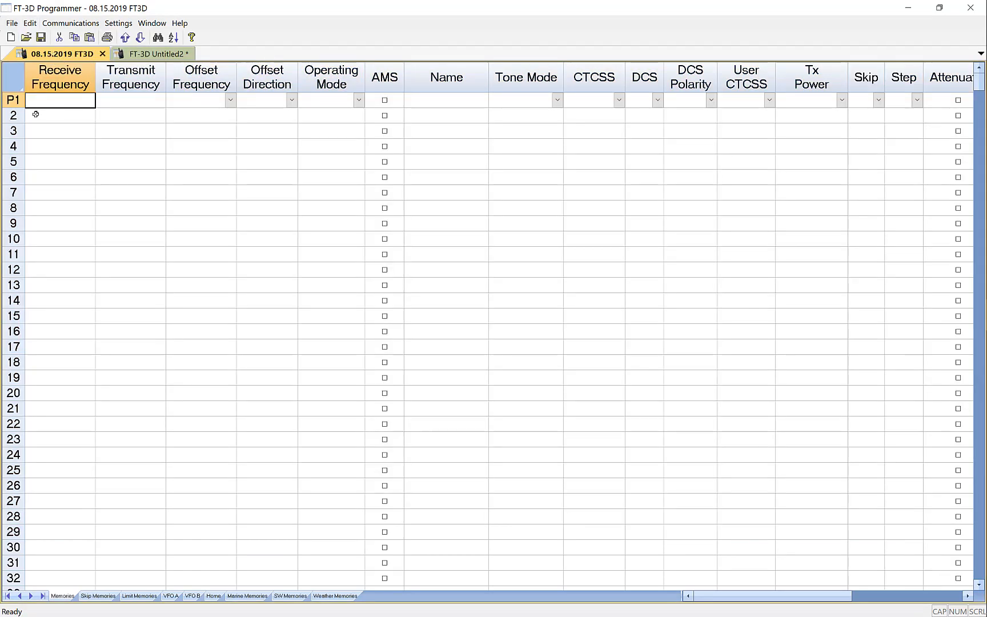
{"action": "left_click", "coordinate": [30, 23]}
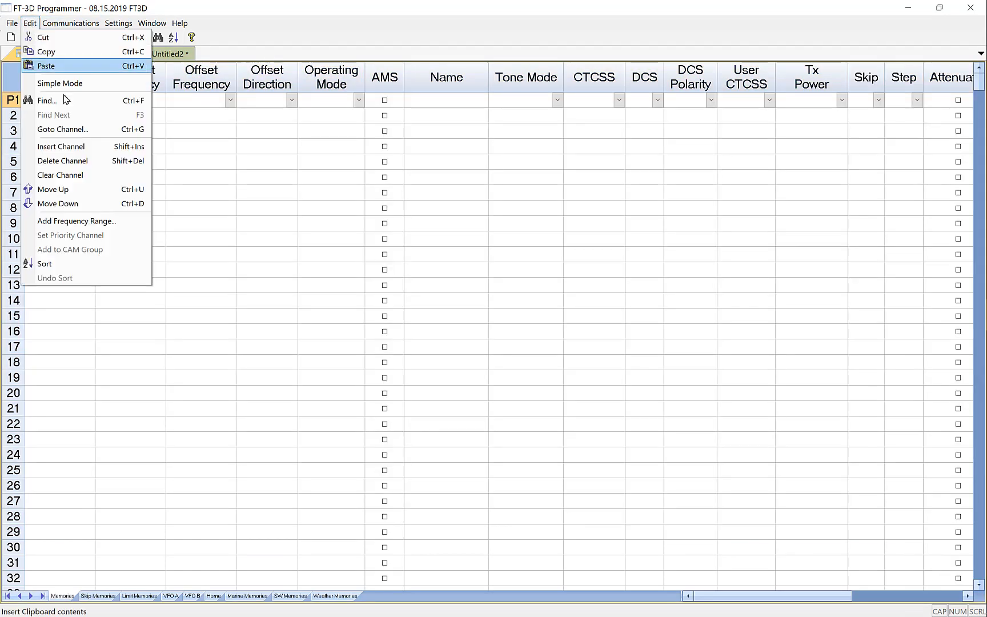
{"action": "left_click", "coordinate": [46, 66]}
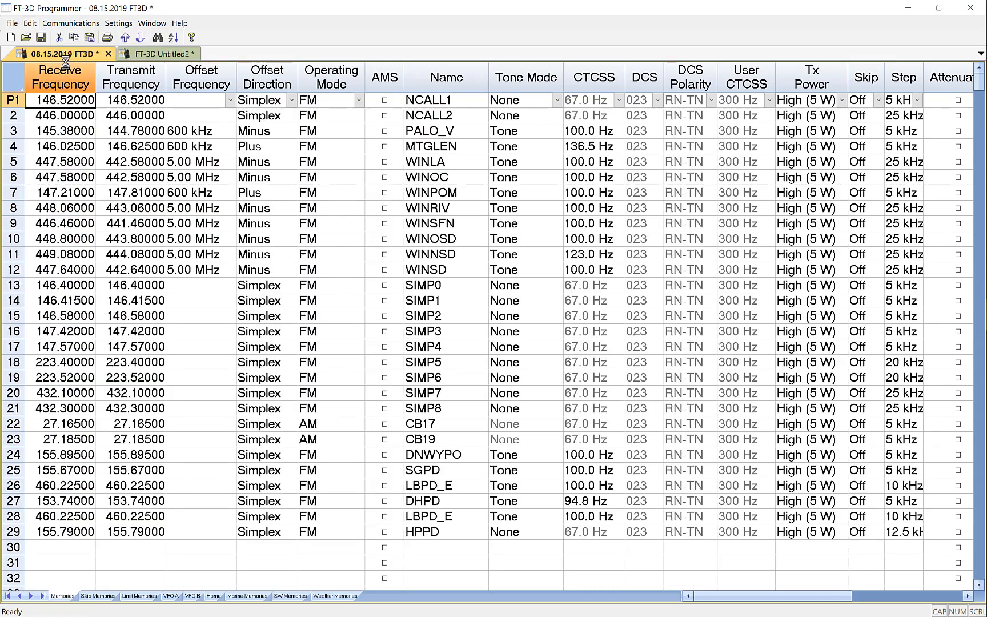
Close the FT-3D Untitled2 file without saving it
{"action": "left_click", "coordinate": [163, 54]}
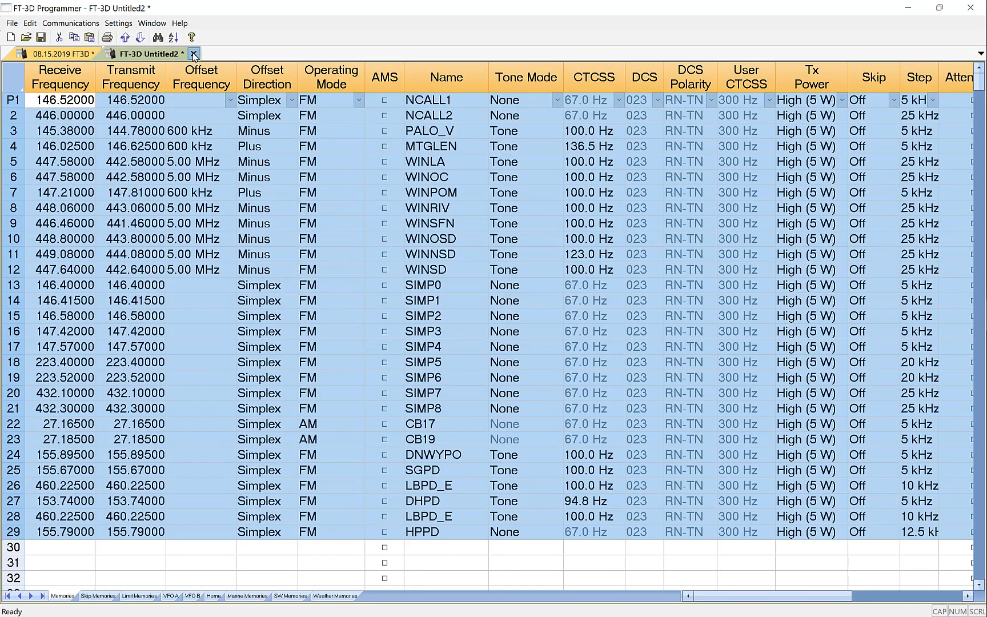
{"action": "left_click", "coordinate": [193, 54]}
{"action": "left_click", "coordinate": [488, 348]}
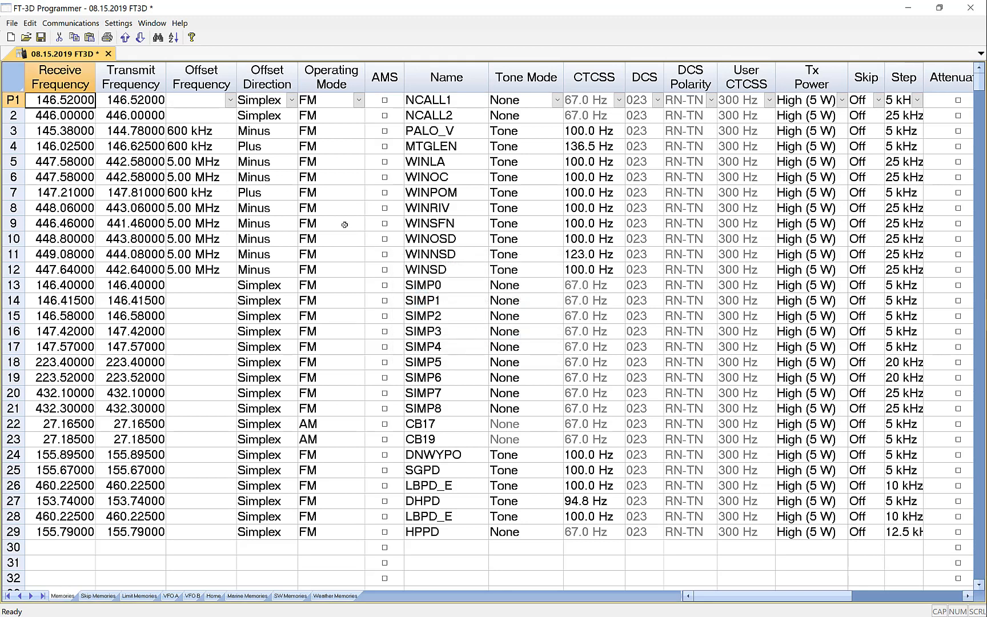
Save the 08.15.2019 FT3D file with its pasted memory channels
{"action": "left_click", "coordinate": [28, 24]}
{"action": "mouse_move", "coordinate": [14, 25]}
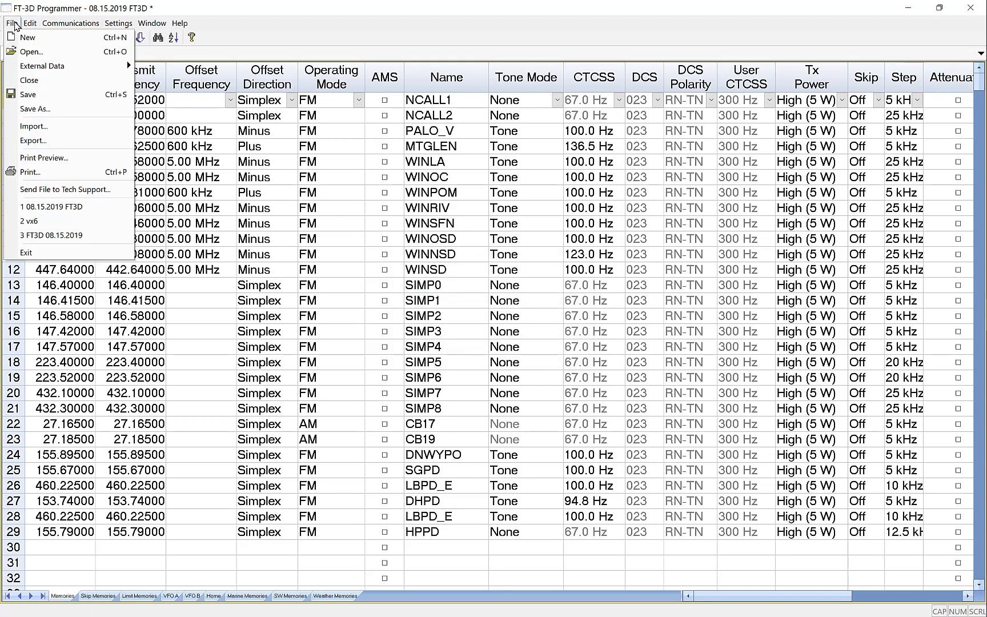
{"action": "left_click", "coordinate": [27, 94]}
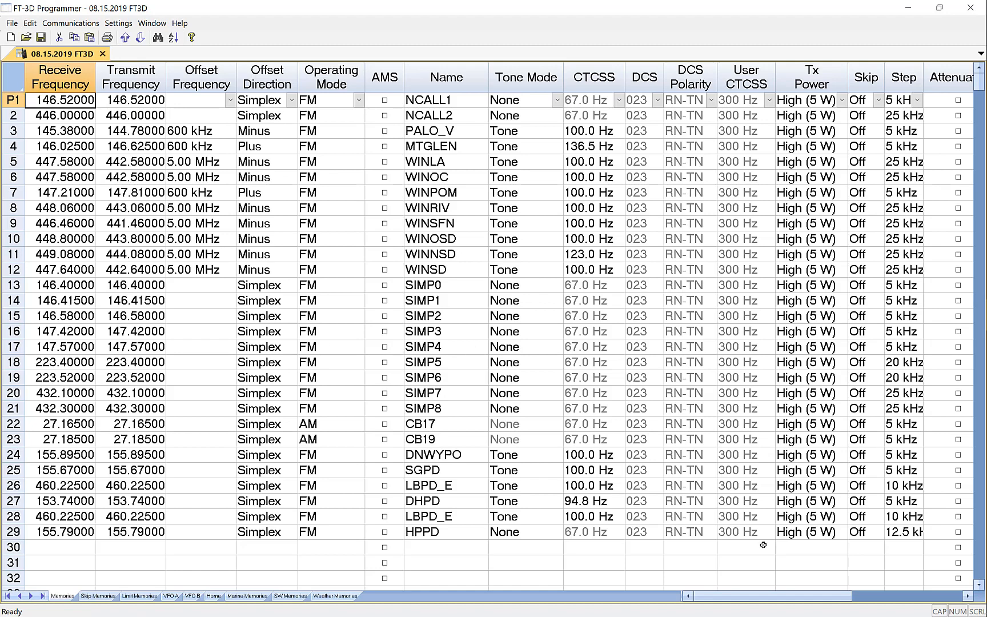
Review the bank columns of 08.15.2019 FT3D and the Common 1 radio menu settings, and close the settings window
{"action": "left_click_drag", "start_coordinate": [772, 598], "coordinate": [794, 596]}
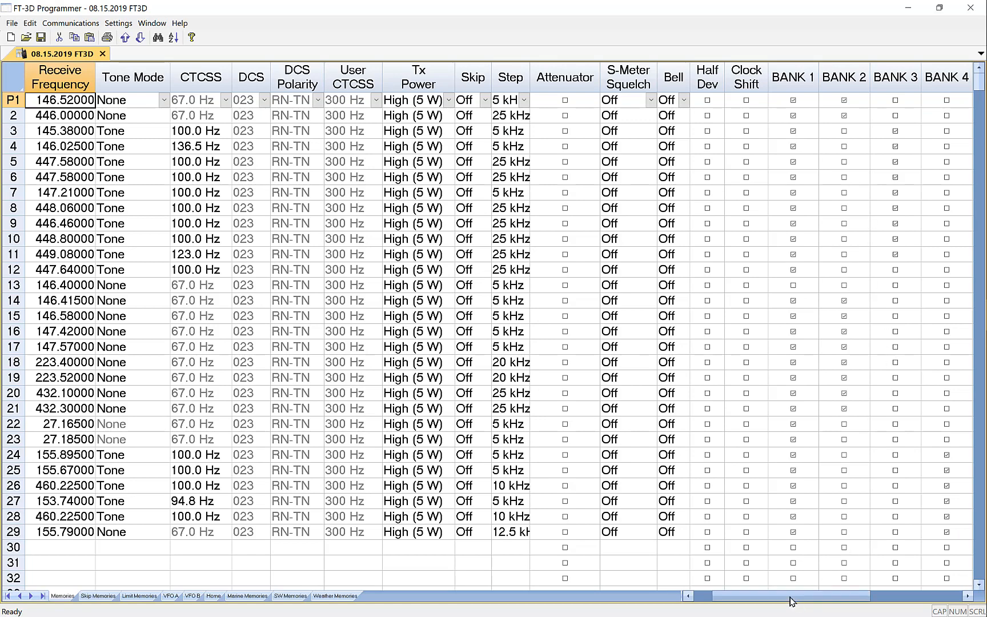
{"action": "left_click_drag", "start_coordinate": [793, 598], "coordinate": [763, 597]}
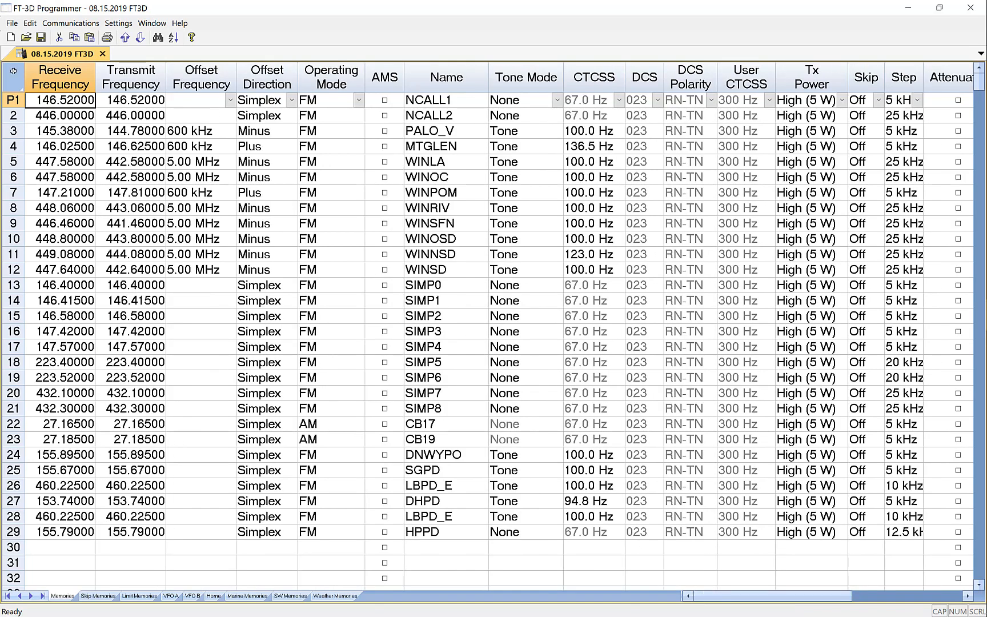
{"action": "left_click", "coordinate": [114, 23]}
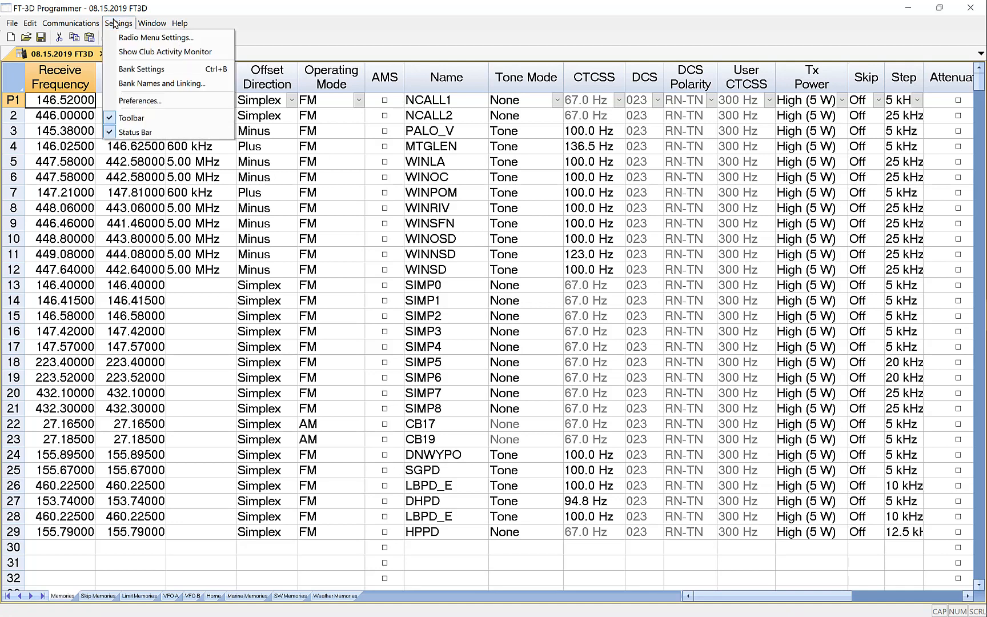
{"action": "left_click", "coordinate": [131, 40]}
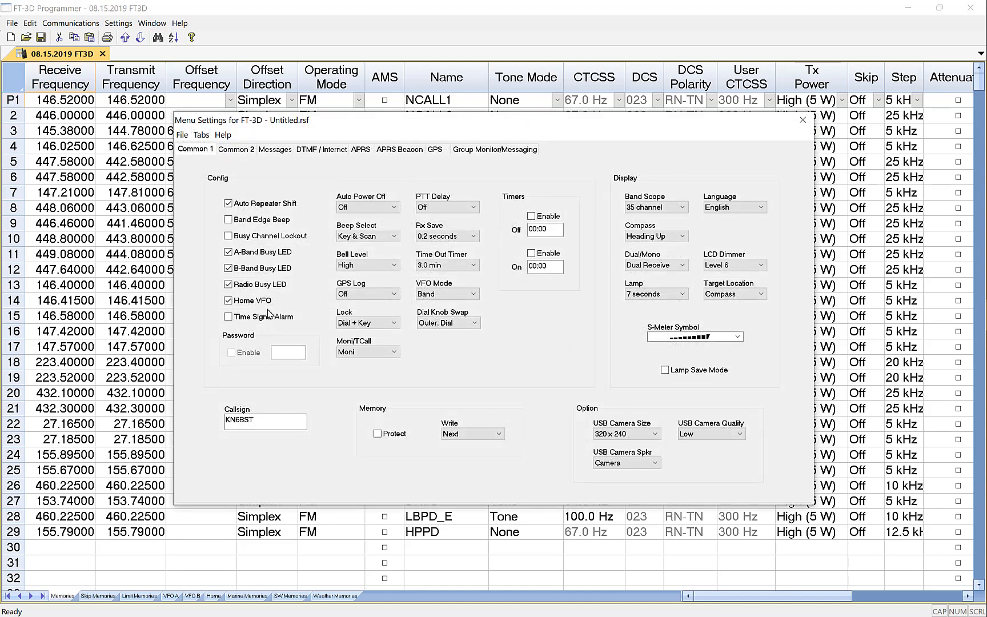
{"action": "left_click", "coordinate": [802, 119]}
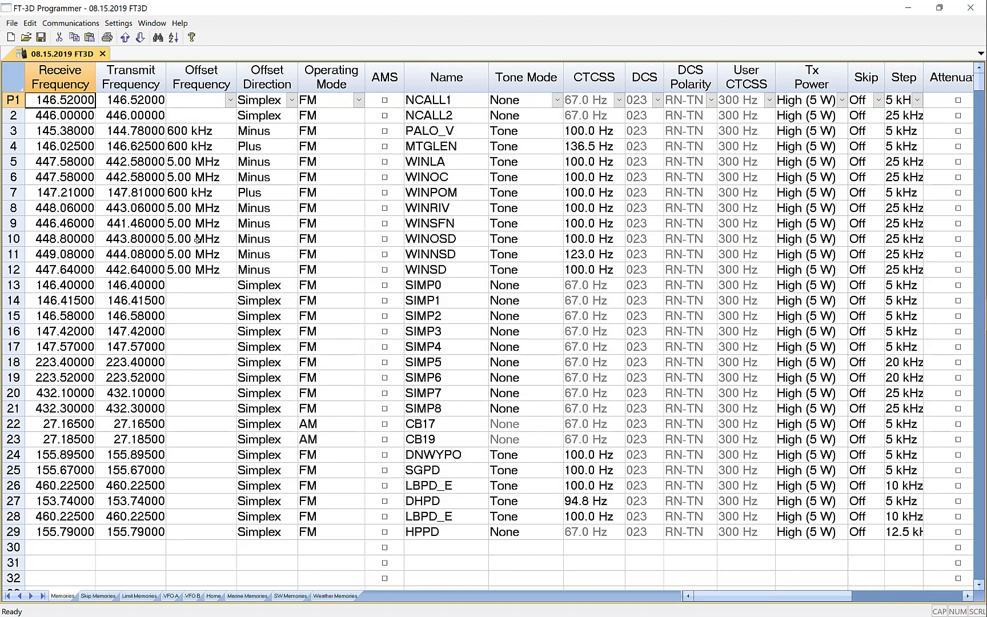
Write the 08.15.2019 FT3D data to the SD card, and exit the programmer
{"action": "left_click", "coordinate": [84, 24]}
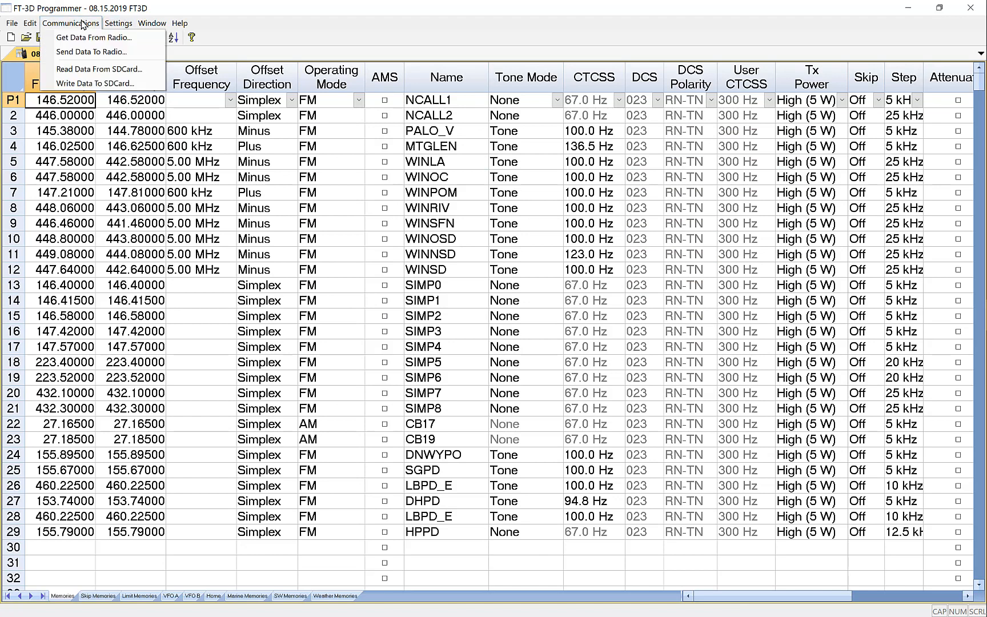
{"action": "left_click", "coordinate": [117, 85]}
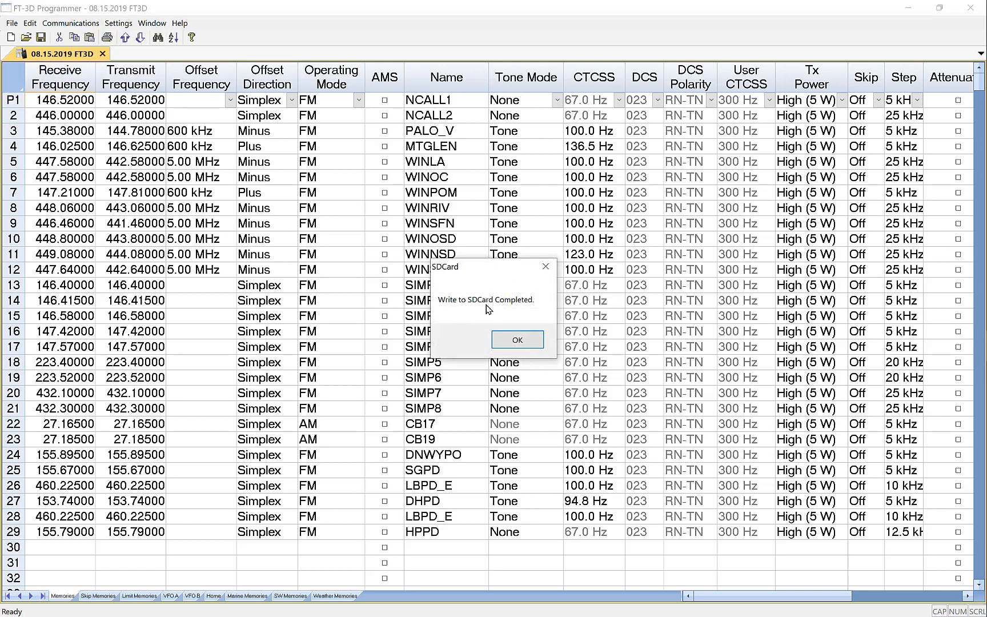
{"action": "left_click", "coordinate": [525, 340]}
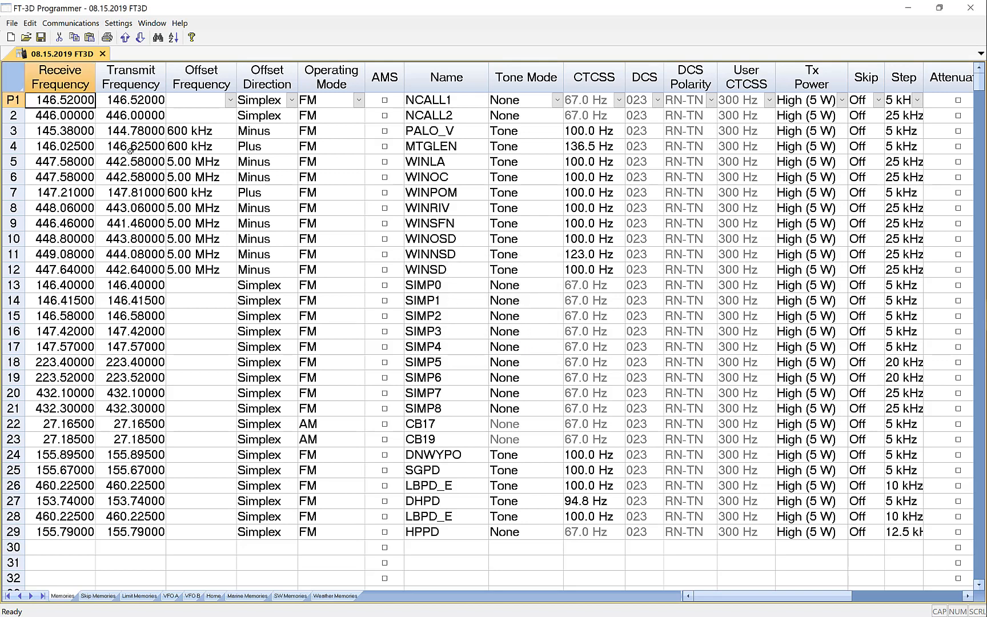
{"action": "left_click", "coordinate": [12, 23]}
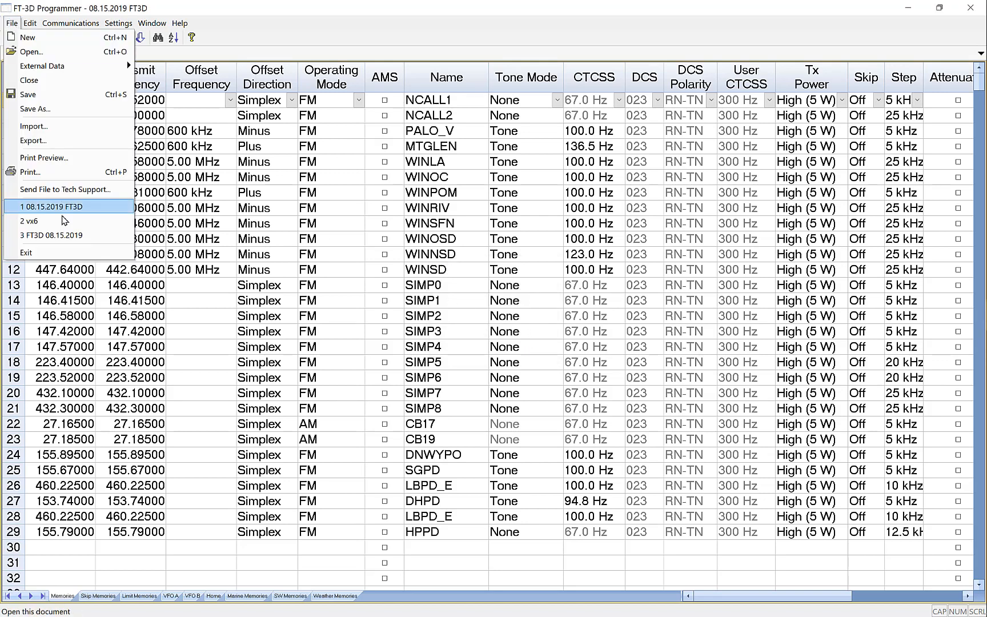
{"action": "left_click", "coordinate": [51, 252]}
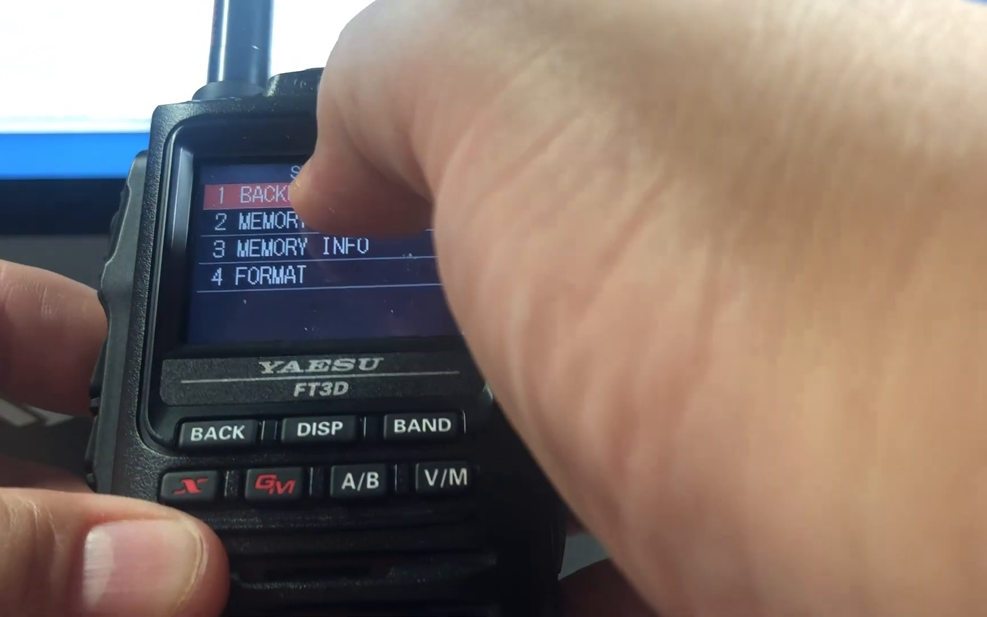
{"action": "left_click", "coordinate": [263, 197]}
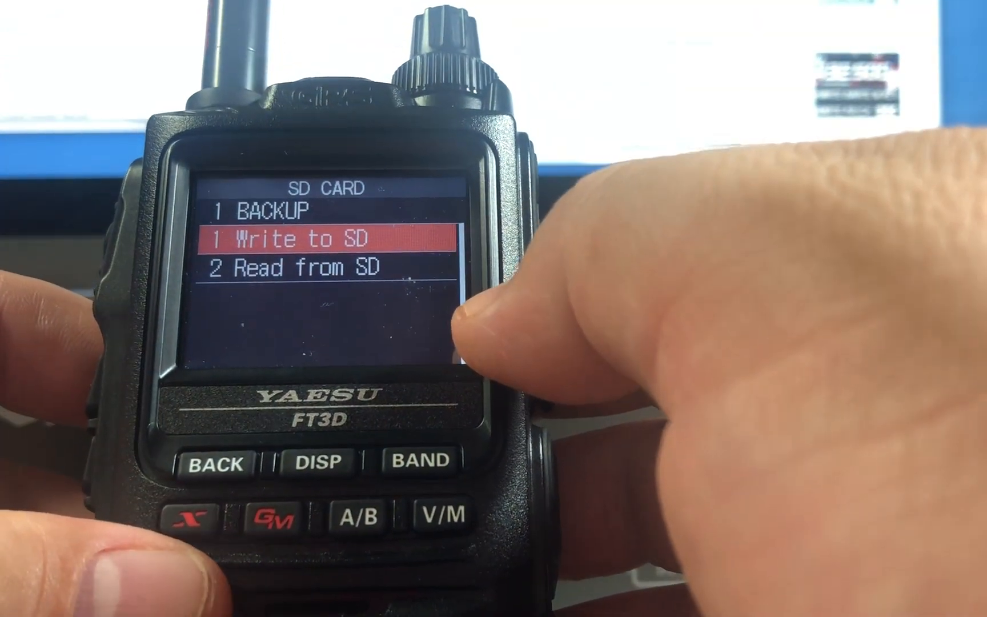